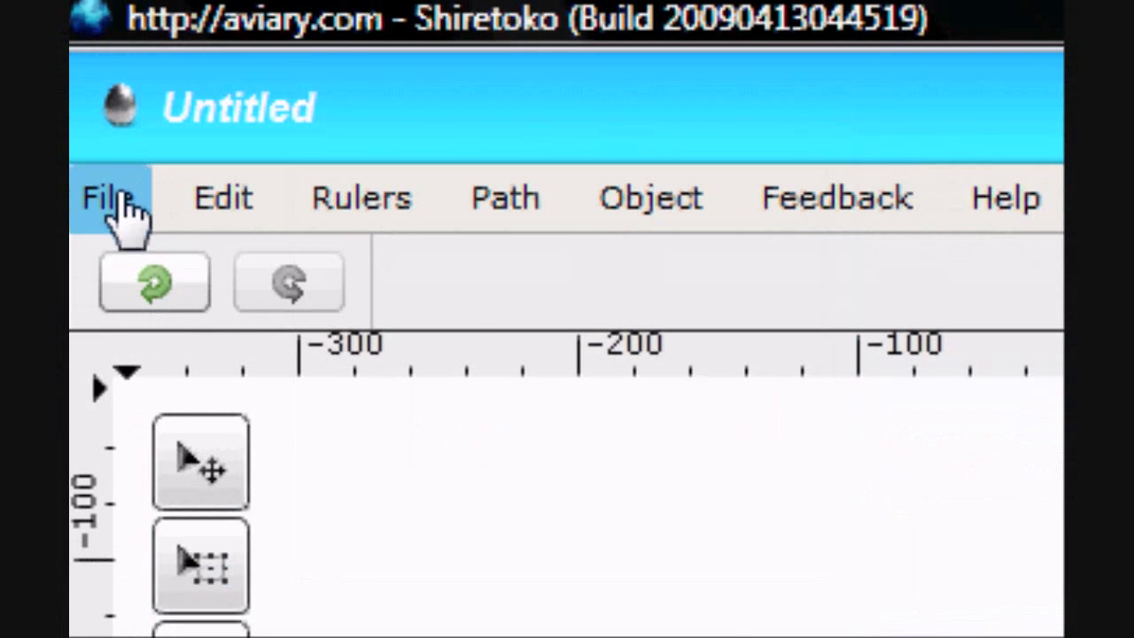
Step: Import the JPG photo of the dog as a bitmap for tracing
{"action": "left_click", "coordinate": [109, 62]}
{"action": "mouse_move", "coordinate": [564, 436]}
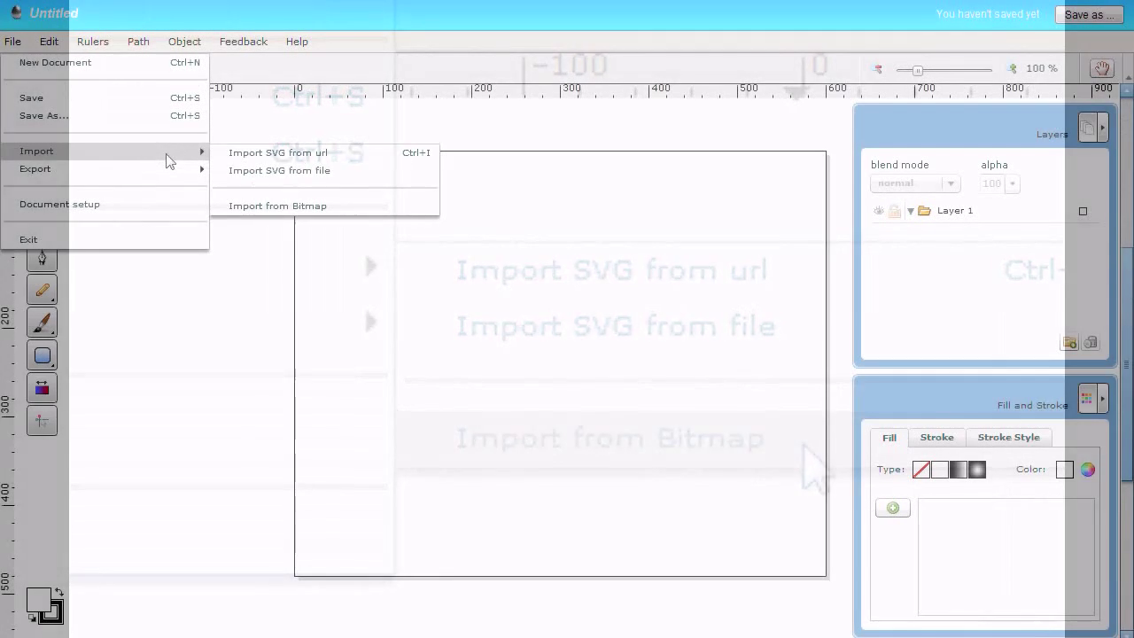
{"action": "left_click", "coordinate": [270, 206]}
{"action": "left_click", "coordinate": [733, 205]}
{"action": "left_click", "coordinate": [448, 396]}
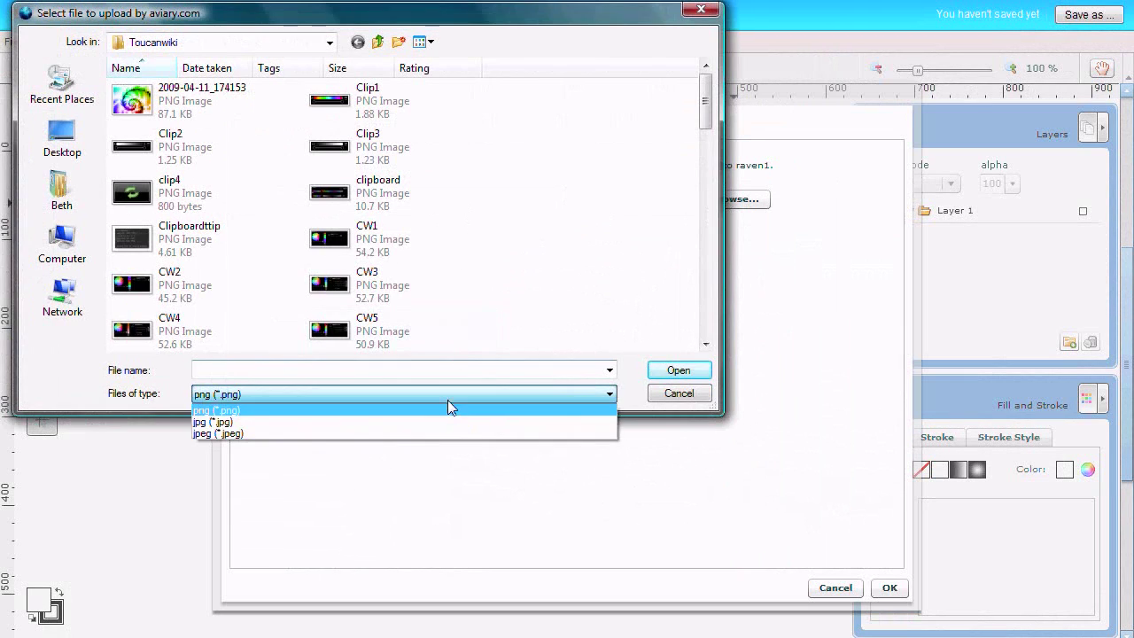
{"action": "left_click", "coordinate": [434, 421]}
{"action": "double_click", "coordinate": [330, 150]}
{"action": "left_click", "coordinate": [889, 589]}
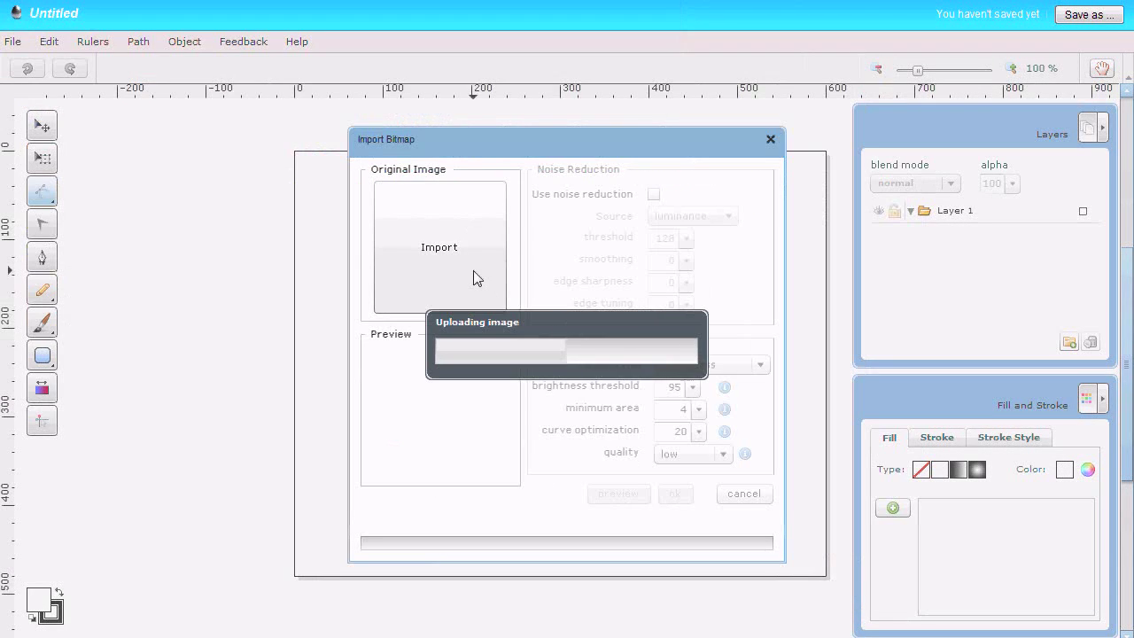
Step: Enable noise reduction, preview the result, change the trace quality and generate the vector trace
{"action": "left_click", "coordinate": [654, 194]}
{"action": "left_click", "coordinate": [620, 493]}
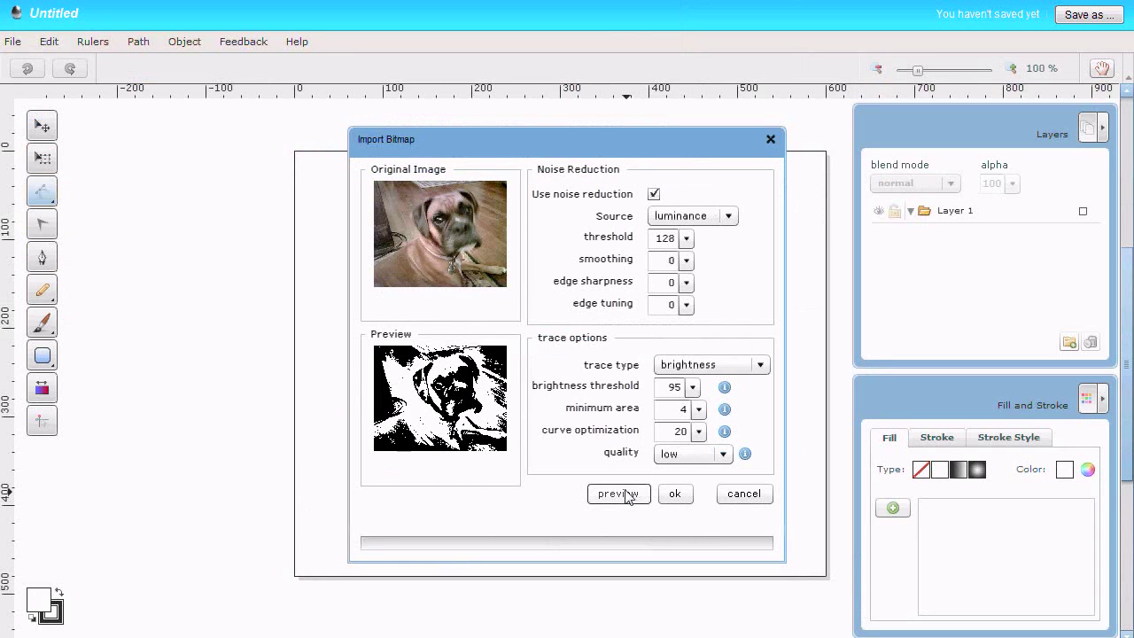
{"action": "left_click", "coordinate": [723, 454]}
{"action": "left_click", "coordinate": [684, 481]}
{"action": "left_click", "coordinate": [675, 494]}
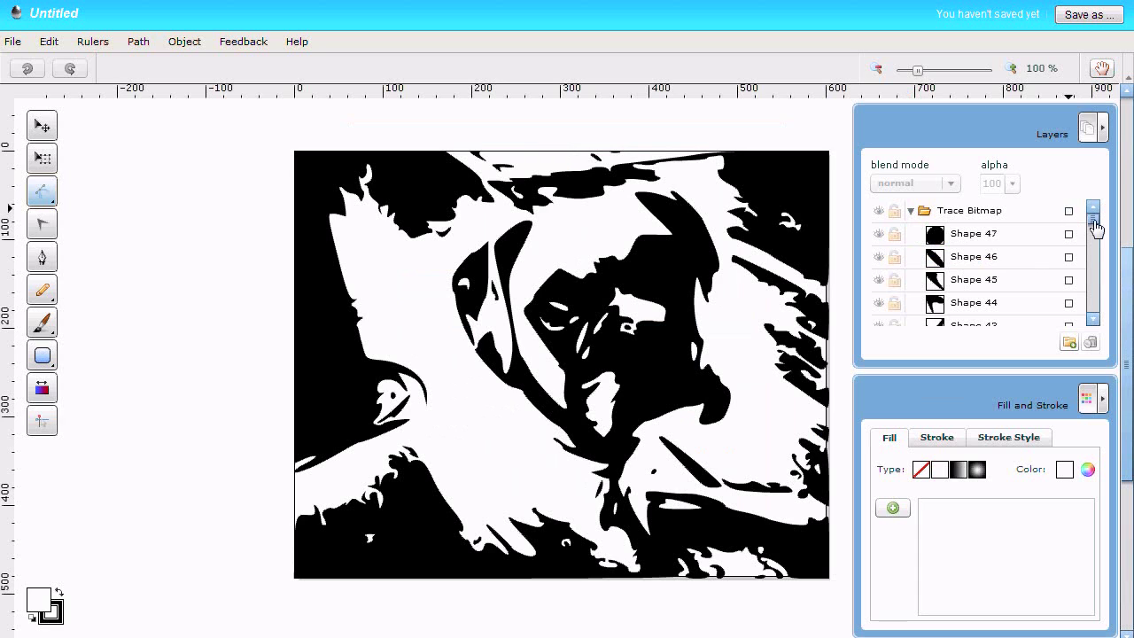
Step: Select all shapes of the Trace Bitmap layer and exclude white shapes such as 42, 41, 38, 36 and 16 from the selection
{"action": "mouse_move", "coordinate": [1093, 219]}
{"action": "left_mouse_down"}
{"action": "mouse_move", "coordinate": [1080, 241]}
{"action": "mouse_move", "coordinate": [1071, 218]}
{"action": "left_mouse_up"}
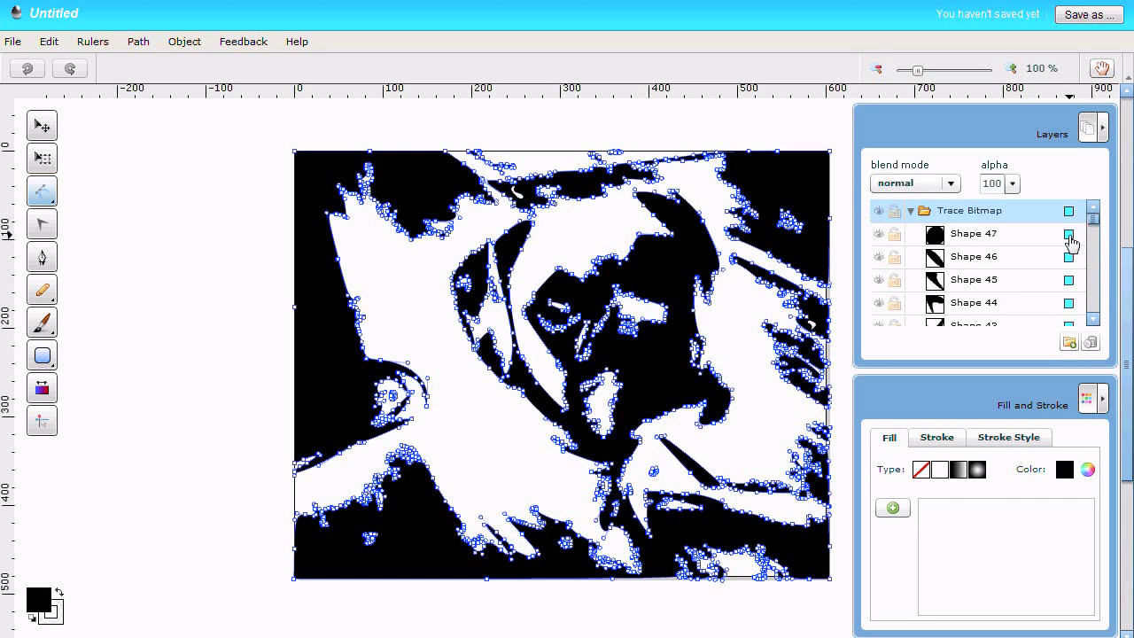
{"action": "left_click", "coordinate": [1103, 398]}
{"action": "scroll", "coordinate": [1070, 494], "scroll_direction": "down", "scroll_amount": 10}
{"action": "scroll", "coordinate": [1093, 456], "scroll_direction": "up", "scroll_amount": 10}
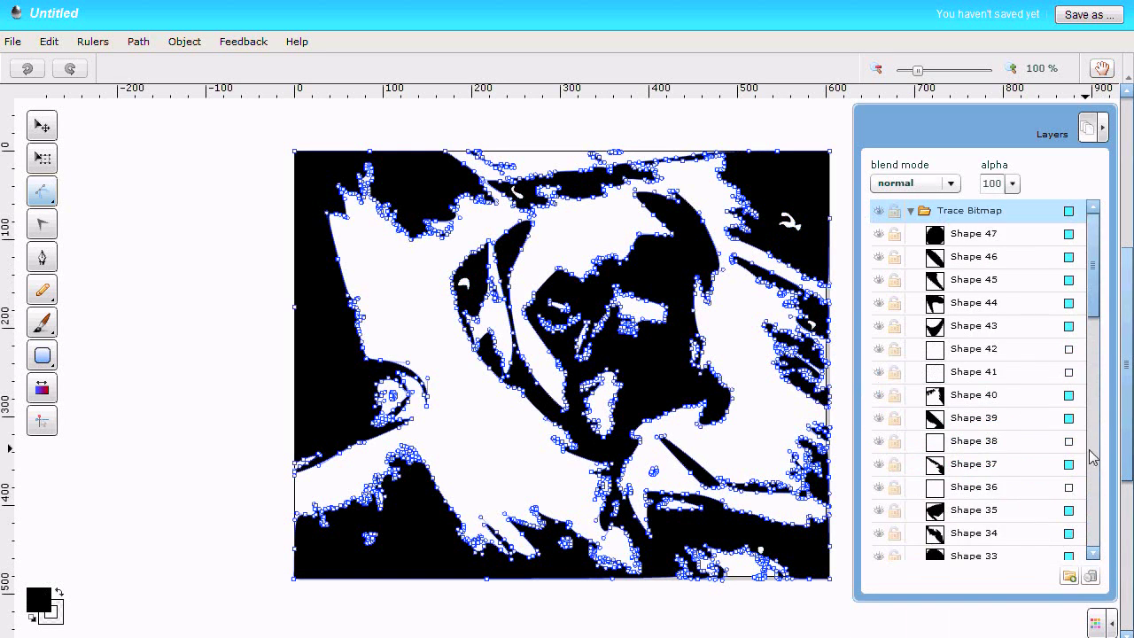
{"action": "scroll", "coordinate": [1092, 456], "scroll_direction": "down", "scroll_amount": 10}
{"action": "scroll", "coordinate": [1090, 496], "scroll_direction": "up", "scroll_amount": 10}
{"action": "scroll", "coordinate": [1072, 404], "scroll_direction": "down", "scroll_amount": 7}
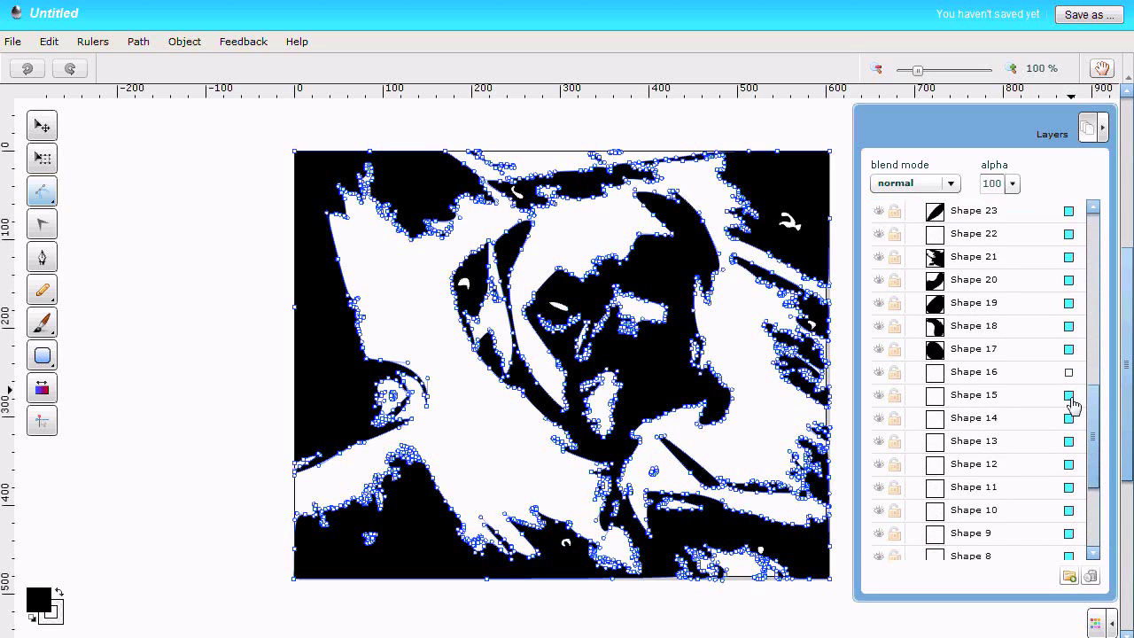
Step: Take the white shapes 15, 14, 4 and 3 out of the trace layer's selection
{"action": "left_click", "coordinate": [1069, 397]}
{"action": "left_click", "coordinate": [1097, 444]}
{"action": "left_click", "coordinate": [1069, 464]}
{"action": "left_click", "coordinate": [1094, 450]}
{"action": "left_click", "coordinate": [1094, 449]}
{"action": "left_click", "coordinate": [1070, 304]}
{"action": "left_click", "coordinate": [1093, 446]}
{"action": "left_click", "coordinate": [1092, 446]}
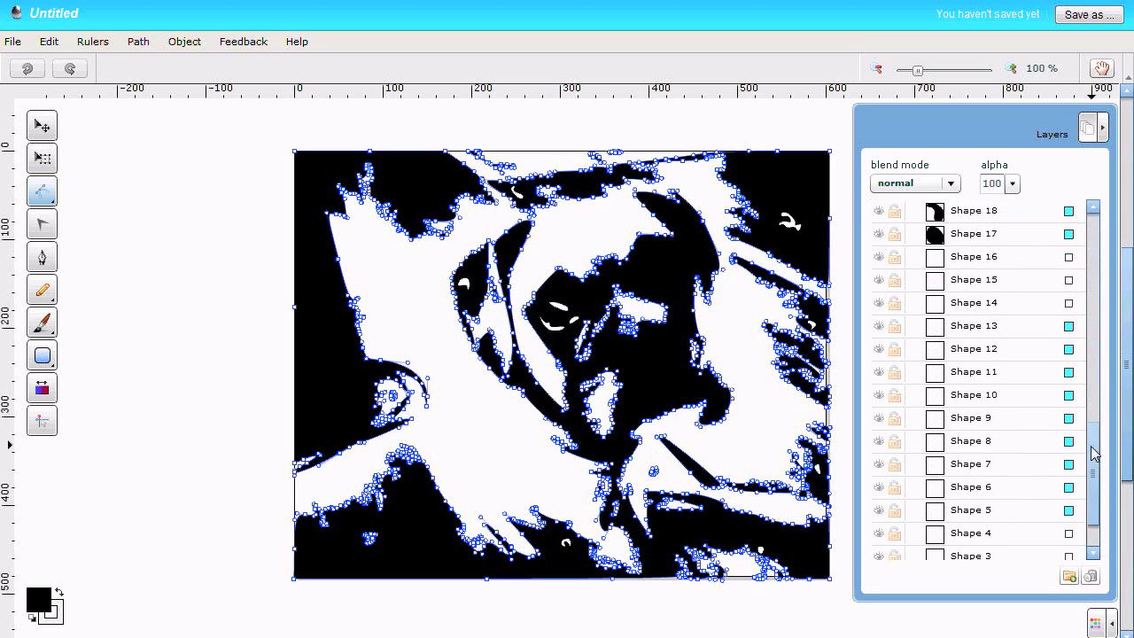
{"action": "scroll", "coordinate": [1092, 454], "scroll_direction": "up", "scroll_amount": 10}
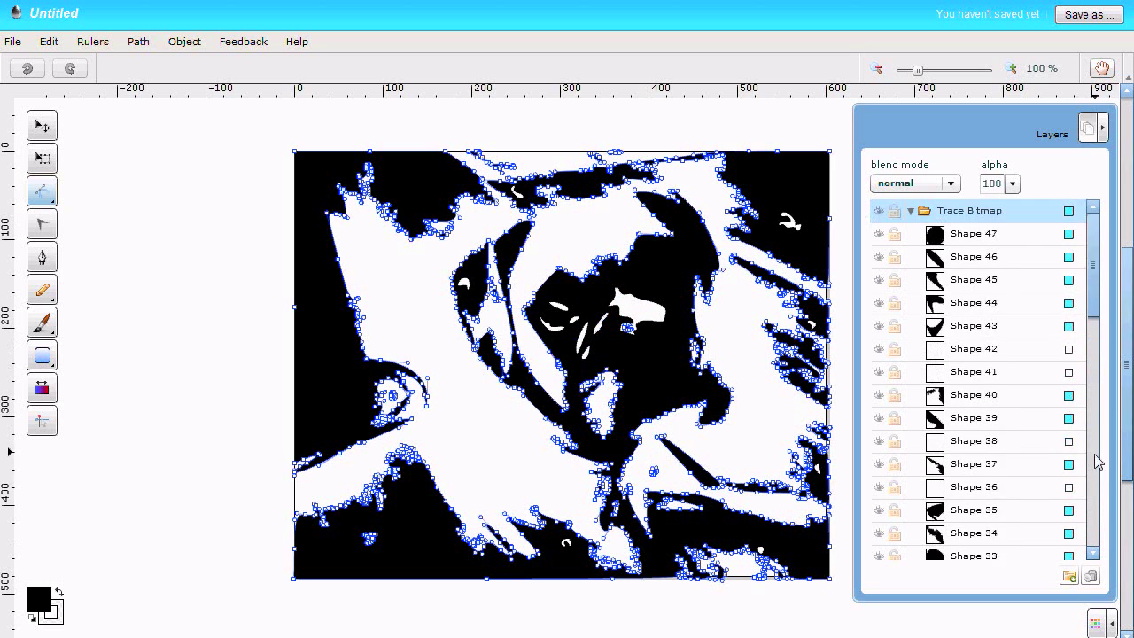
Step: Deselect the remaining white shapes, 13 down to 5, so only the black traced shapes stay selected
{"action": "double_click", "coordinate": [1094, 455]}
{"action": "left_click", "coordinate": [1069, 419]}
{"action": "double_click", "coordinate": [1092, 446]}
{"action": "left_click", "coordinate": [1069, 442]}
{"action": "double_click", "coordinate": [1093, 456]}
{"action": "left_click", "coordinate": [1070, 464]}
{"action": "double_click", "coordinate": [1092, 470]}
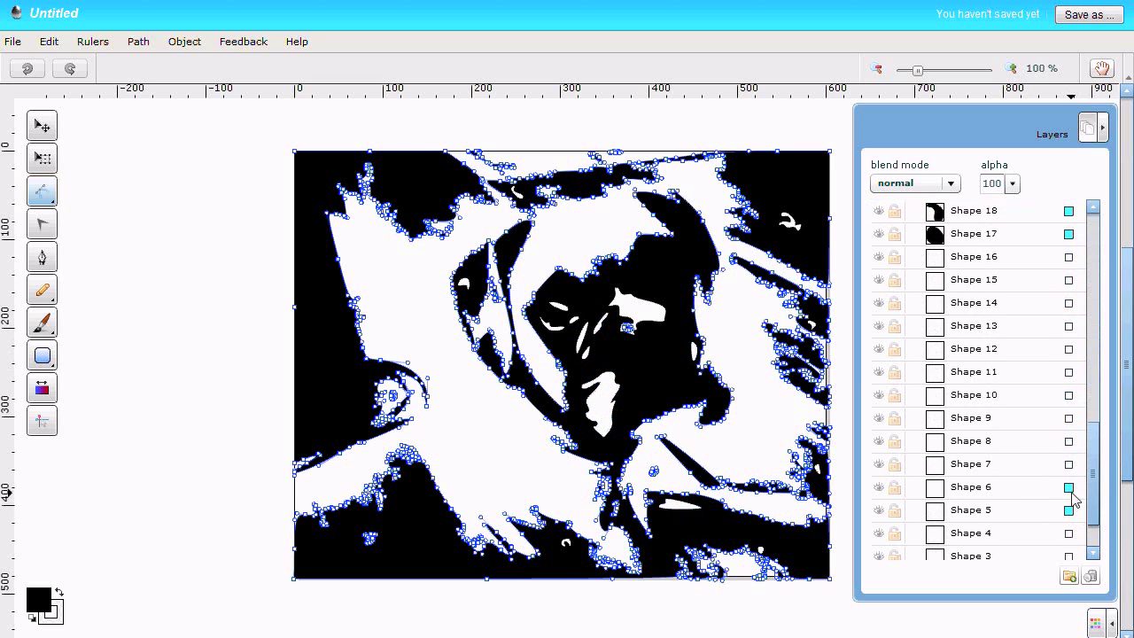
{"action": "left_click", "coordinate": [1071, 492]}
{"action": "double_click", "coordinate": [1091, 520]}
{"action": "left_click", "coordinate": [1068, 512]}
{"action": "left_click_drag", "start_coordinate": [1093, 310], "coordinate": [1096, 545]}
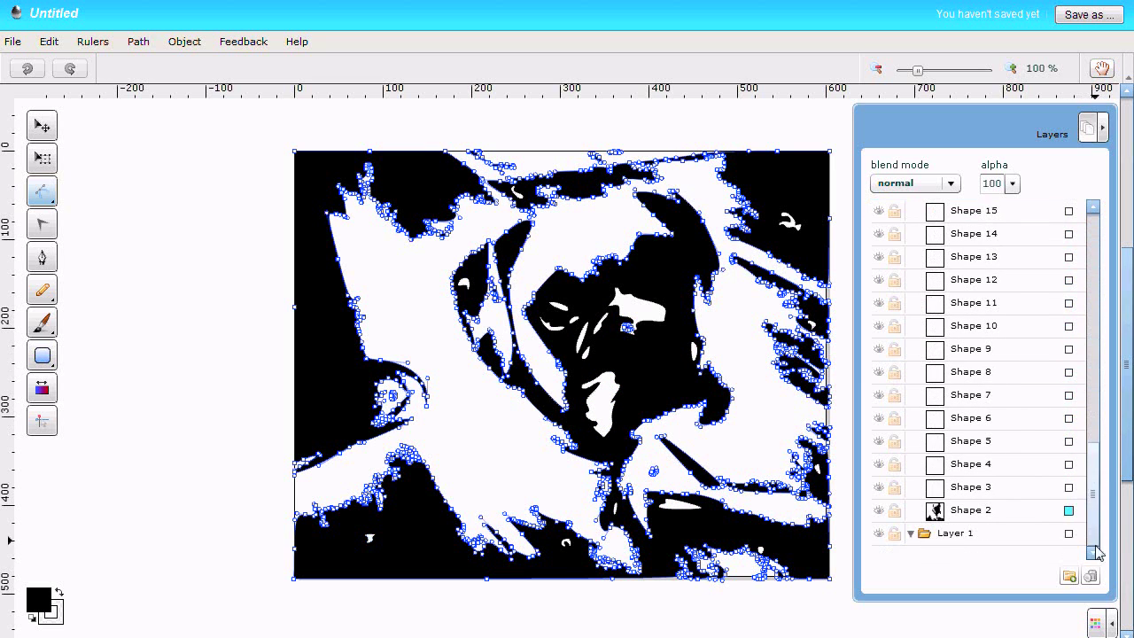
Step: Fill the selected shapes with light pink ff91fd, saving magenta ff00d9 as a swatch, and clear the selection
{"action": "left_click", "coordinate": [1108, 613]}
{"action": "left_click", "coordinate": [1065, 468]}
{"action": "left_click", "coordinate": [621, 200]}
{"action": "left_click_drag", "start_coordinate": [597, 178], "coordinate": [617, 162]}
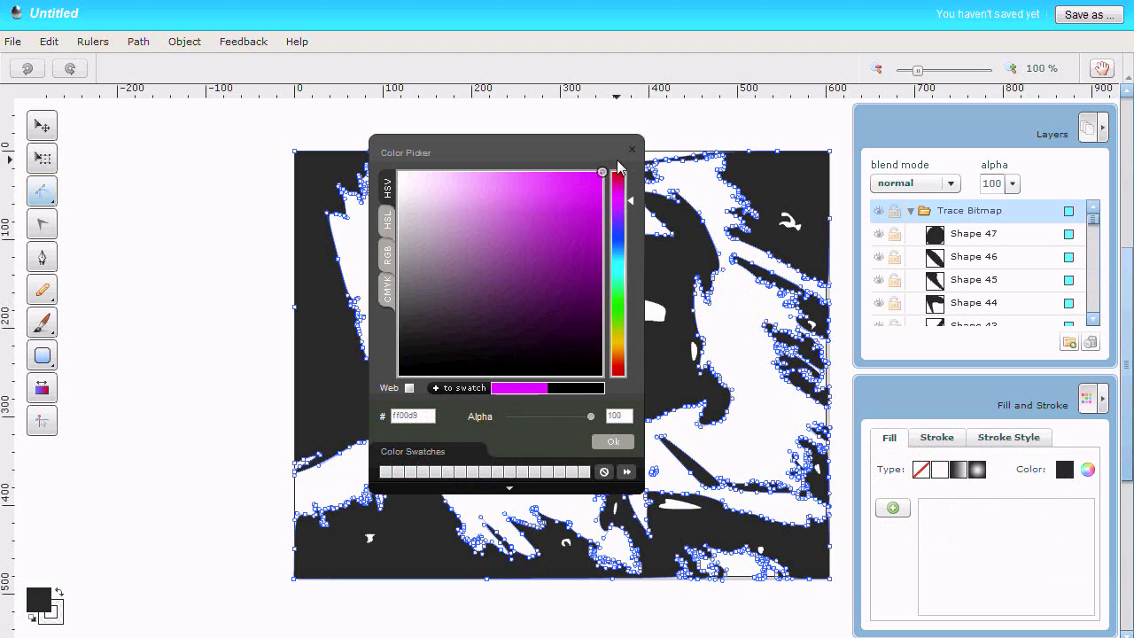
{"action": "left_click", "coordinate": [452, 390]}
{"action": "left_click", "coordinate": [487, 170]}
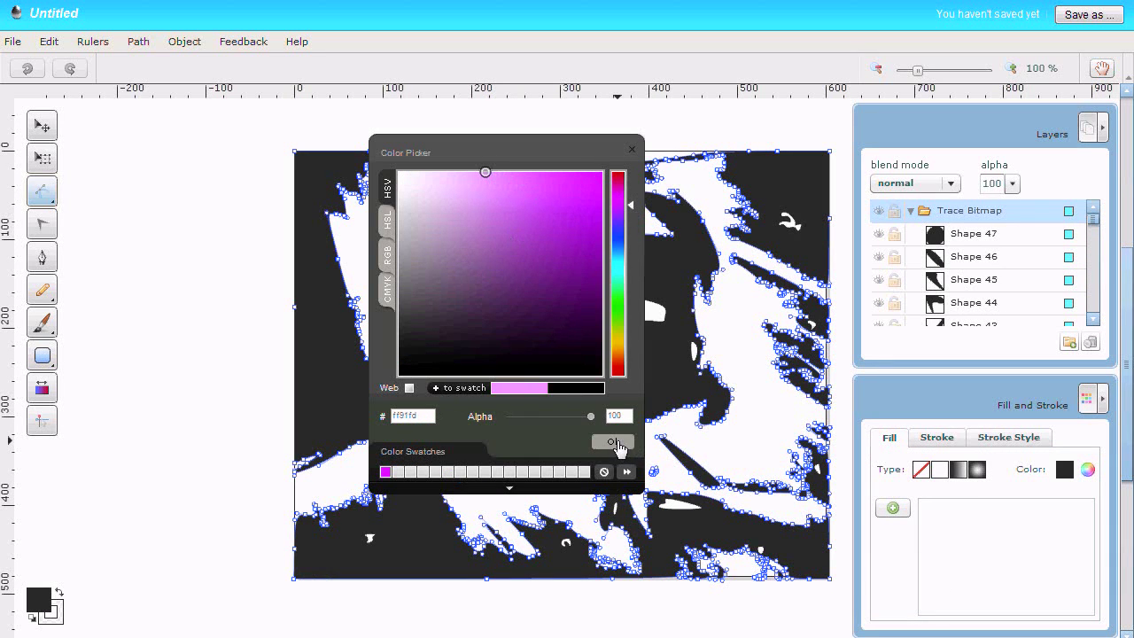
{"action": "left_click", "coordinate": [615, 443]}
{"action": "left_click", "coordinate": [248, 274]}
Step: Import the same JPG dog photo again as a bitmap for a second trace
{"action": "left_click", "coordinate": [13, 42]}
{"action": "mouse_move", "coordinate": [133, 152]}
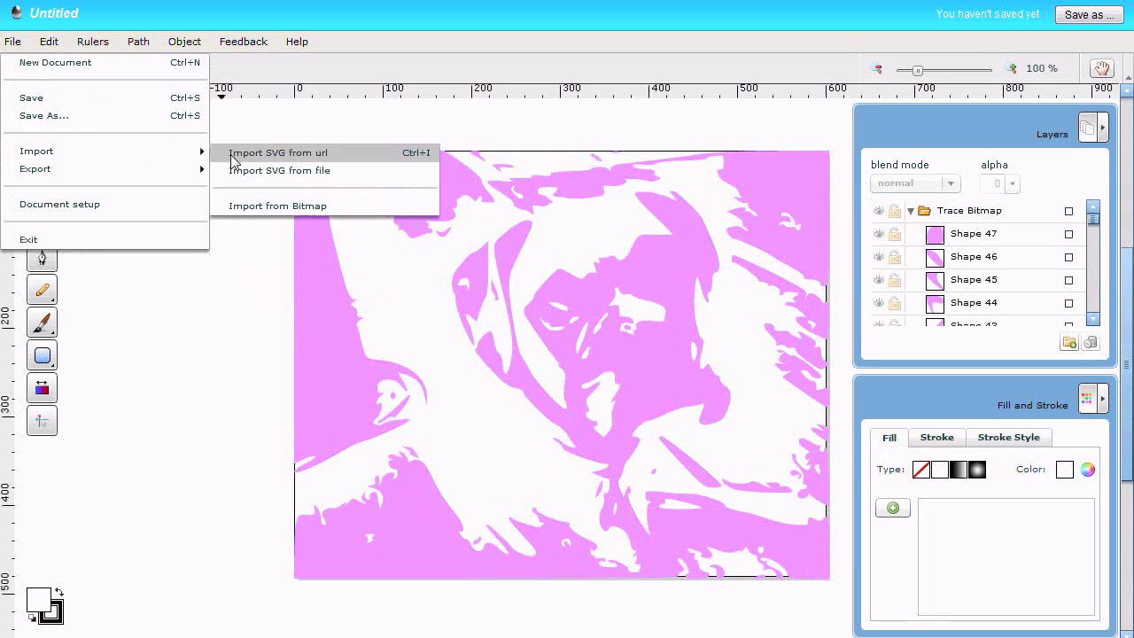
{"action": "left_click", "coordinate": [278, 205]}
{"action": "left_click", "coordinate": [447, 252]}
{"action": "left_click", "coordinate": [734, 199]}
{"action": "left_click", "coordinate": [519, 394]}
{"action": "left_click", "coordinate": [221, 417]}
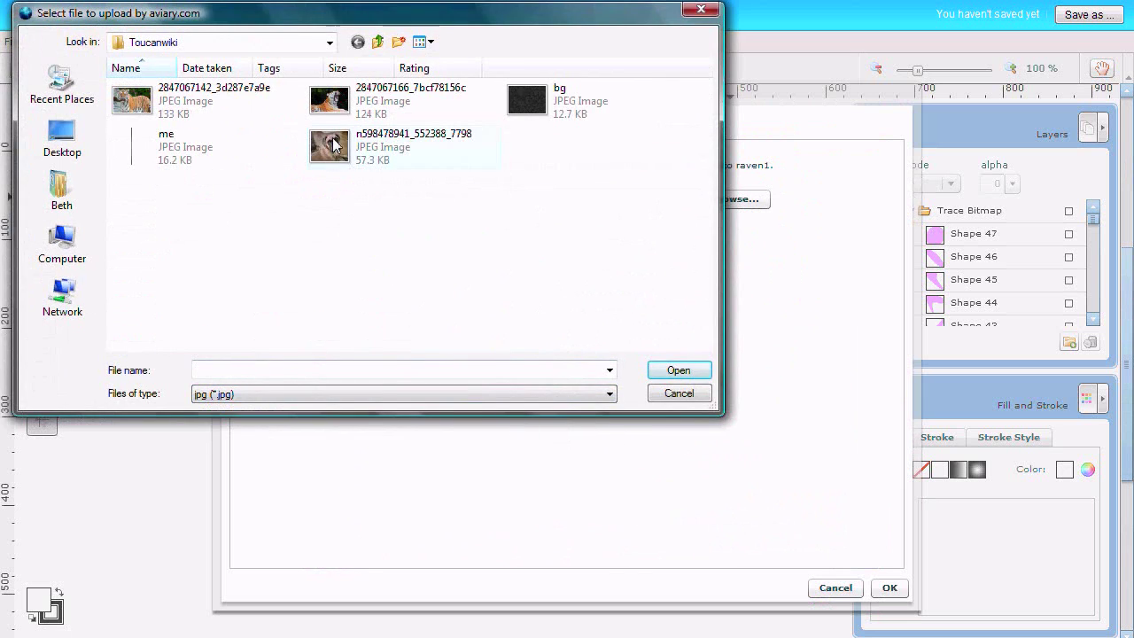
{"action": "double_click", "coordinate": [334, 146]}
{"action": "left_click", "coordinate": [889, 587]}
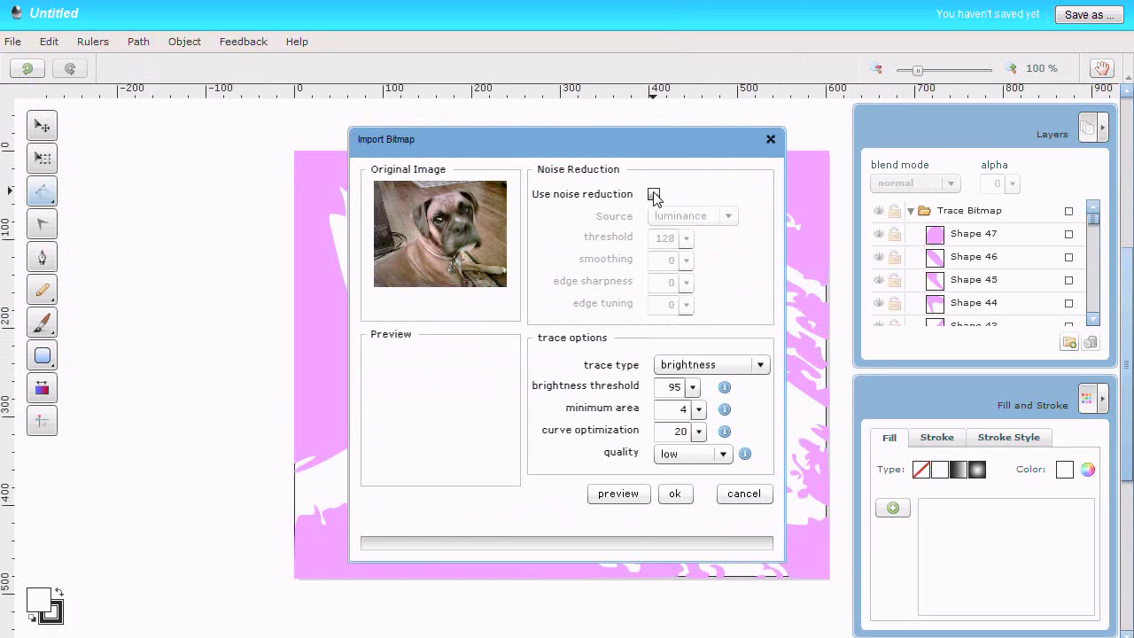
Step: Enable noise reduction with threshold 98, preview it, change the trace quality and generate the second trace
{"action": "left_click", "coordinate": [654, 194]}
{"action": "left_click", "coordinate": [687, 237]}
{"action": "left_click_drag", "start_coordinate": [651, 259], "coordinate": [638, 259]}
{"action": "left_click", "coordinate": [618, 494]}
{"action": "left_click", "coordinate": [686, 237]}
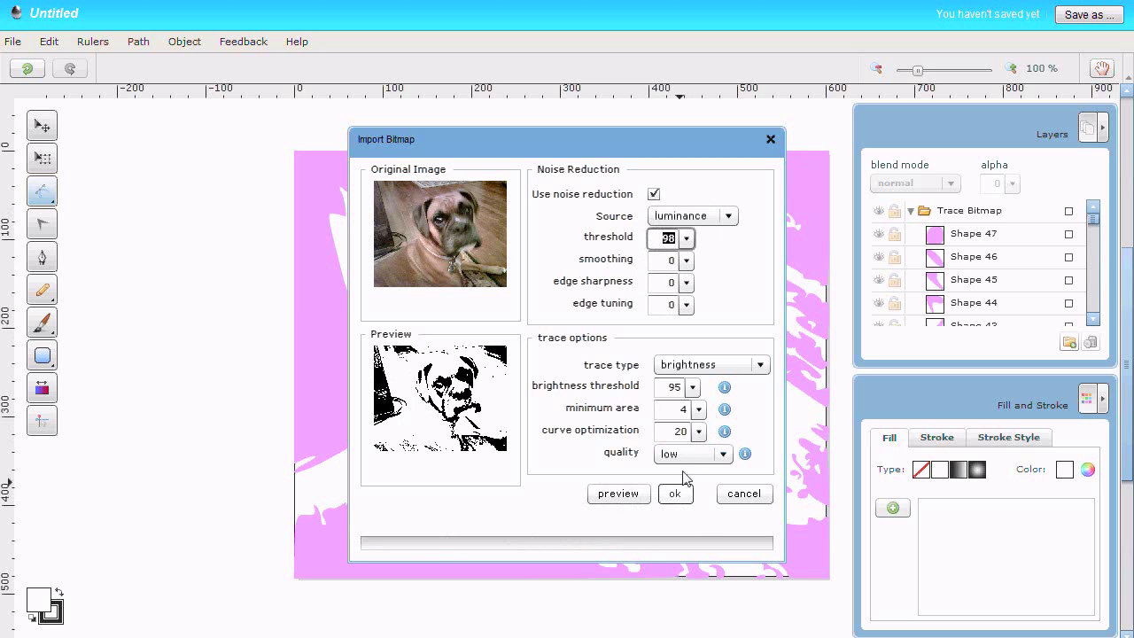
{"action": "left_click", "coordinate": [686, 453]}
{"action": "left_click", "coordinate": [676, 490]}
{"action": "left_click", "coordinate": [676, 493]}
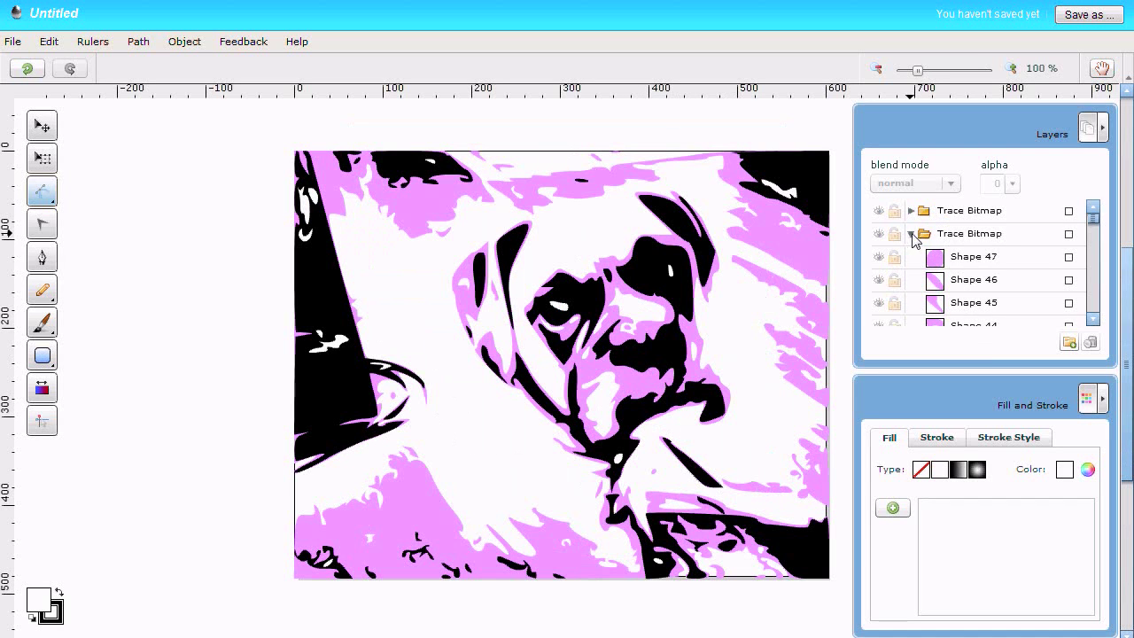
Step: Select all shapes of the new topmost Trace Bitmap layer and exclude the white shapes 87, 85 and 77
{"action": "left_click", "coordinate": [912, 236]}
{"action": "left_click", "coordinate": [912, 212]}
{"action": "left_click", "coordinate": [1070, 212]}
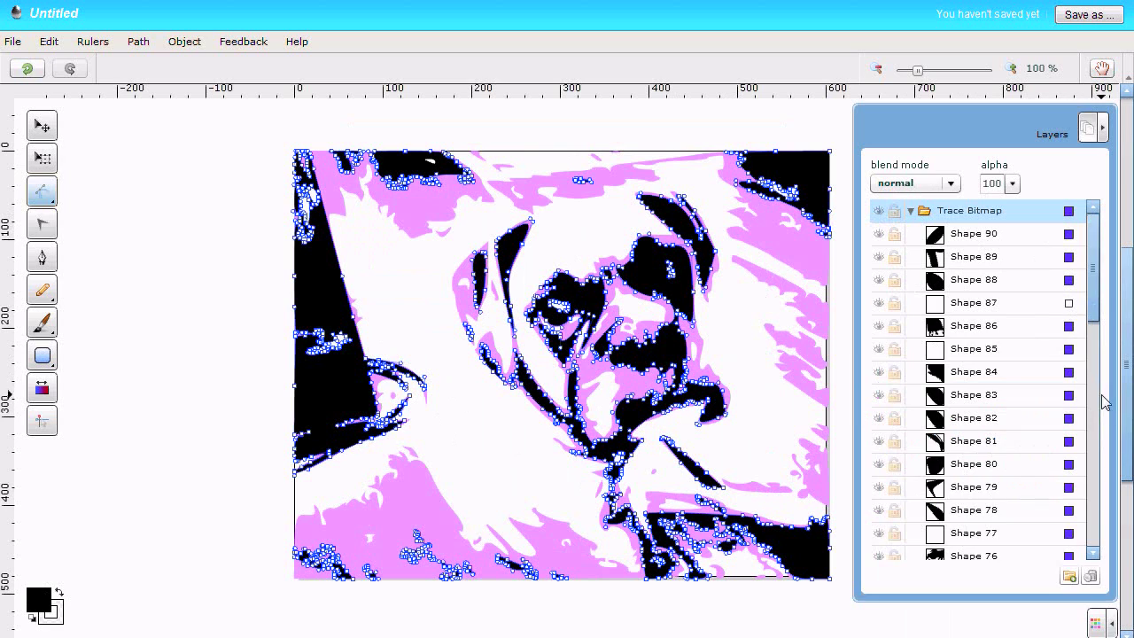
{"action": "left_click", "coordinate": [1068, 534]}
{"action": "scroll", "coordinate": [1103, 381], "scroll_direction": "down", "scroll_amount": 3}
{"action": "left_click_drag", "start_coordinate": [1100, 376], "coordinate": [1100, 407]}
{"action": "left_click", "coordinate": [1069, 350]}
{"action": "left_click", "coordinate": [1094, 460]}
{"action": "left_click", "coordinate": [1094, 461]}
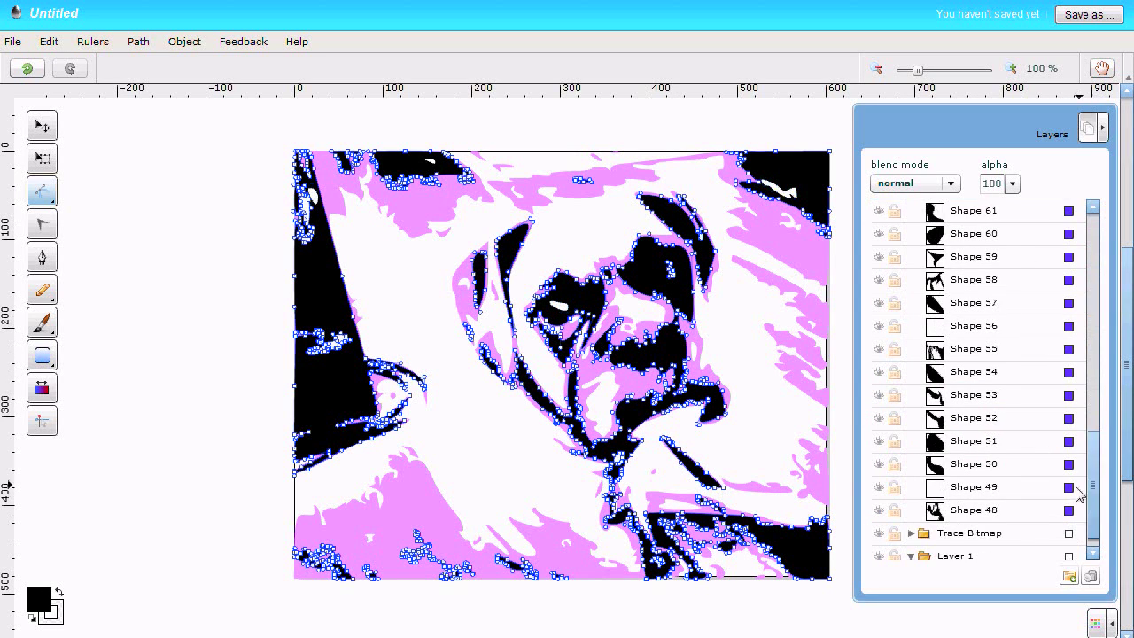
Step: Deselect the white shapes 49, 73, 72, 71, 70 and 69 in the new trace layer
{"action": "left_click", "coordinate": [1069, 486]}
{"action": "left_click", "coordinate": [1092, 451]}
{"action": "left_click", "coordinate": [1070, 303]}
{"action": "left_click", "coordinate": [1093, 412]}
{"action": "left_click", "coordinate": [1070, 327]}
{"action": "left_click", "coordinate": [1093, 416]}
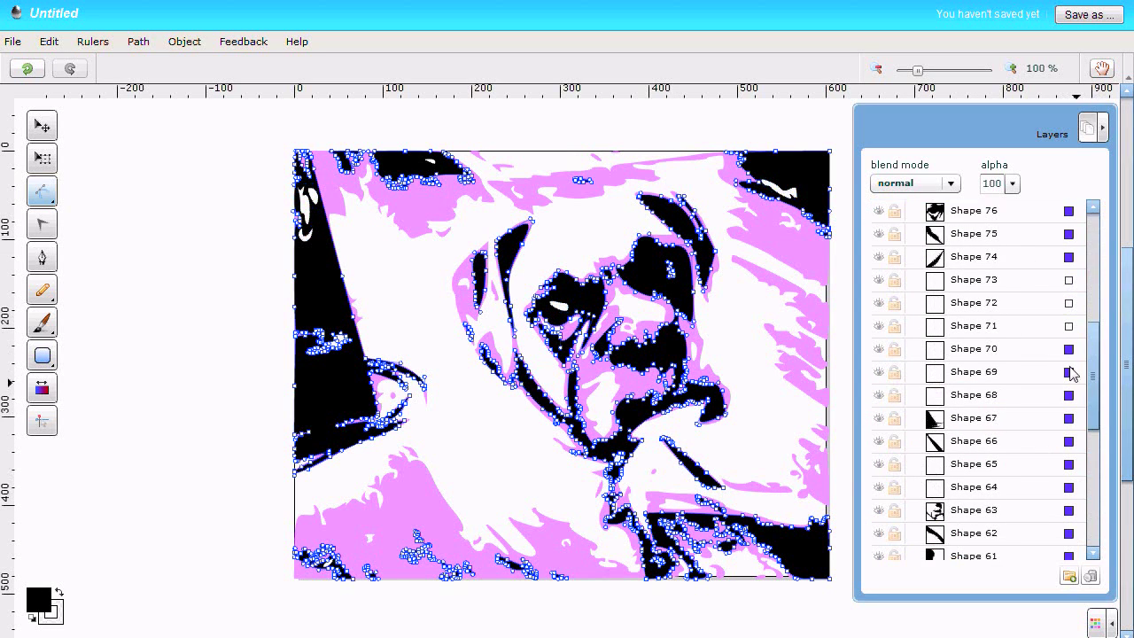
{"action": "left_click", "coordinate": [1070, 350]}
{"action": "left_click", "coordinate": [1094, 425]}
{"action": "left_click", "coordinate": [1069, 373]}
Step: Deselect the remaining white shapes in the second trace layer and bring back the fill settings
{"action": "scroll", "coordinate": [1072, 443], "scroll_direction": "down", "scroll_amount": 5}
{"action": "scroll", "coordinate": [1063, 468], "scroll_direction": "up", "scroll_amount": 5}
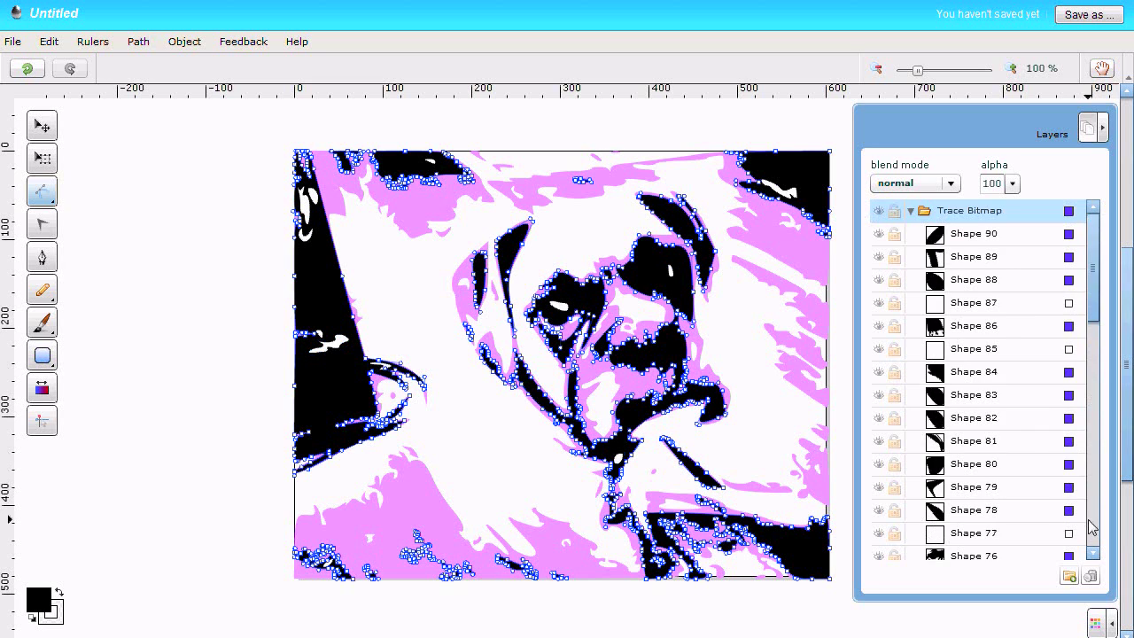
{"action": "scroll", "coordinate": [1059, 354], "scroll_direction": "down", "scroll_amount": 10}
{"action": "scroll", "coordinate": [1096, 318], "scroll_direction": "up", "scroll_amount": 10}
{"action": "scroll", "coordinate": [1093, 399], "scroll_direction": "down", "scroll_amount": 5}
{"action": "left_click", "coordinate": [1096, 623]}
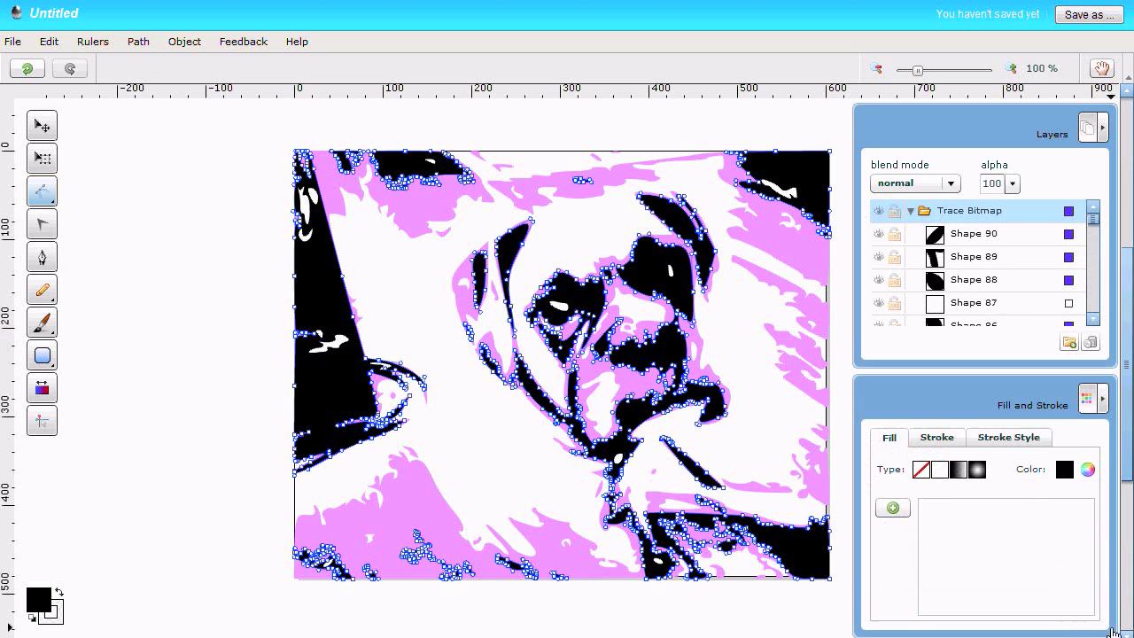
Step: Fill the selected shapes with medium purple c74cc5
{"action": "left_click", "coordinate": [1064, 469]}
{"action": "left_click", "coordinate": [525, 215]}
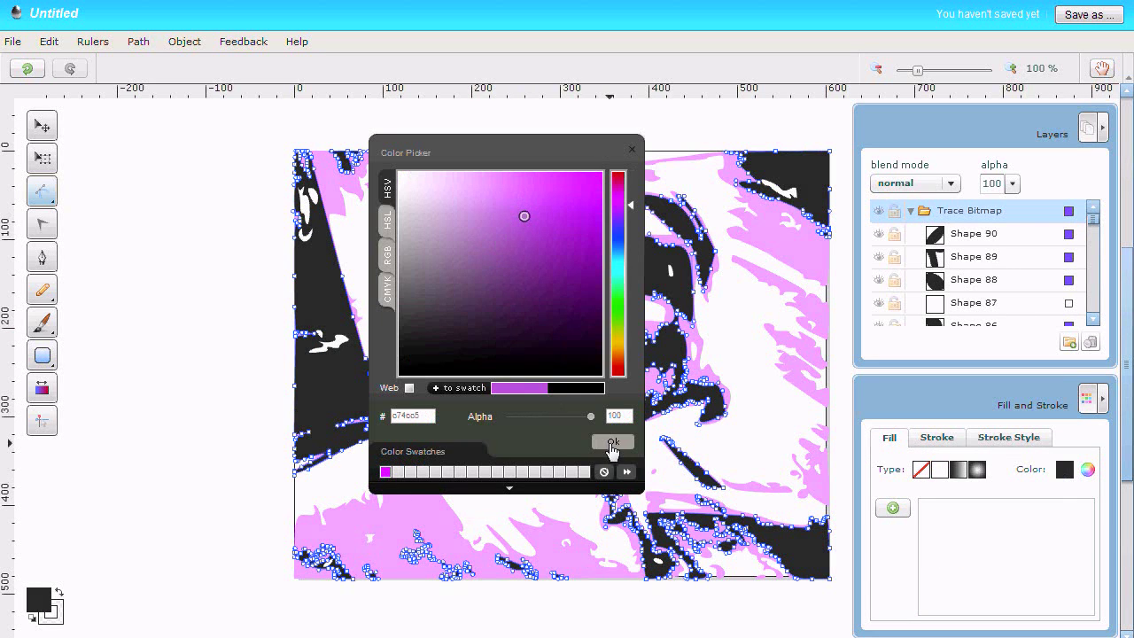
{"action": "left_click", "coordinate": [612, 441]}
Step: Set the fill of the selected shapes to darker purple a639a4 and clear the selection
{"action": "left_click", "coordinate": [1064, 469]}
{"action": "left_click", "coordinate": [532, 245]}
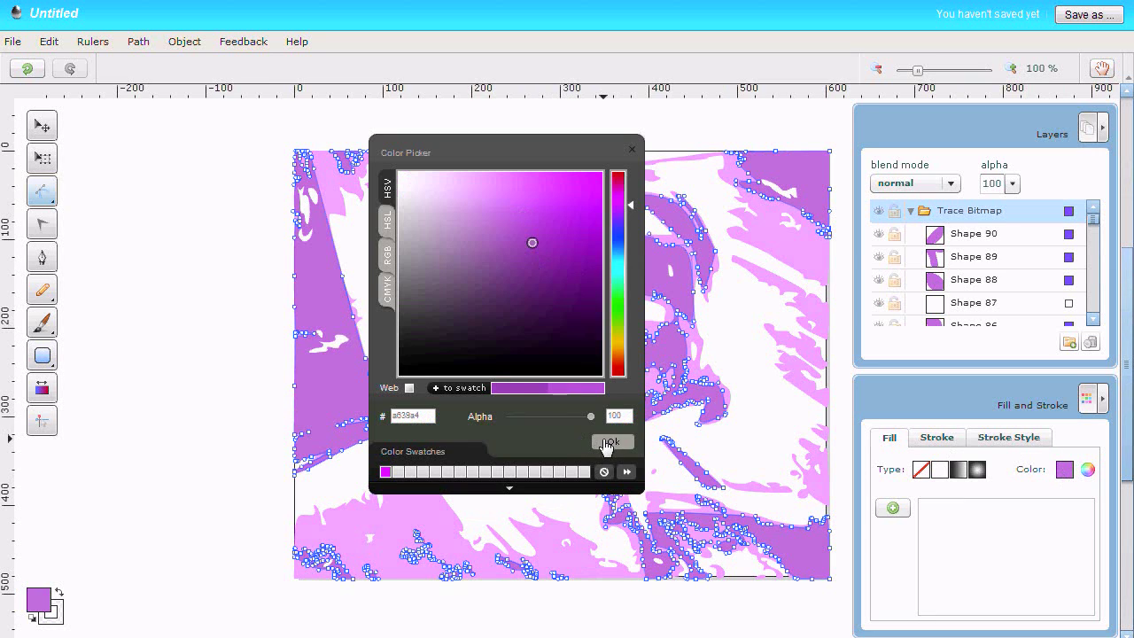
{"action": "left_click", "coordinate": [610, 444]}
{"action": "left_click", "coordinate": [222, 310]}
Step: Import the JPG dog photo once more as a bitmap for a third trace
{"action": "left_click", "coordinate": [14, 42]}
{"action": "mouse_move", "coordinate": [89, 150]}
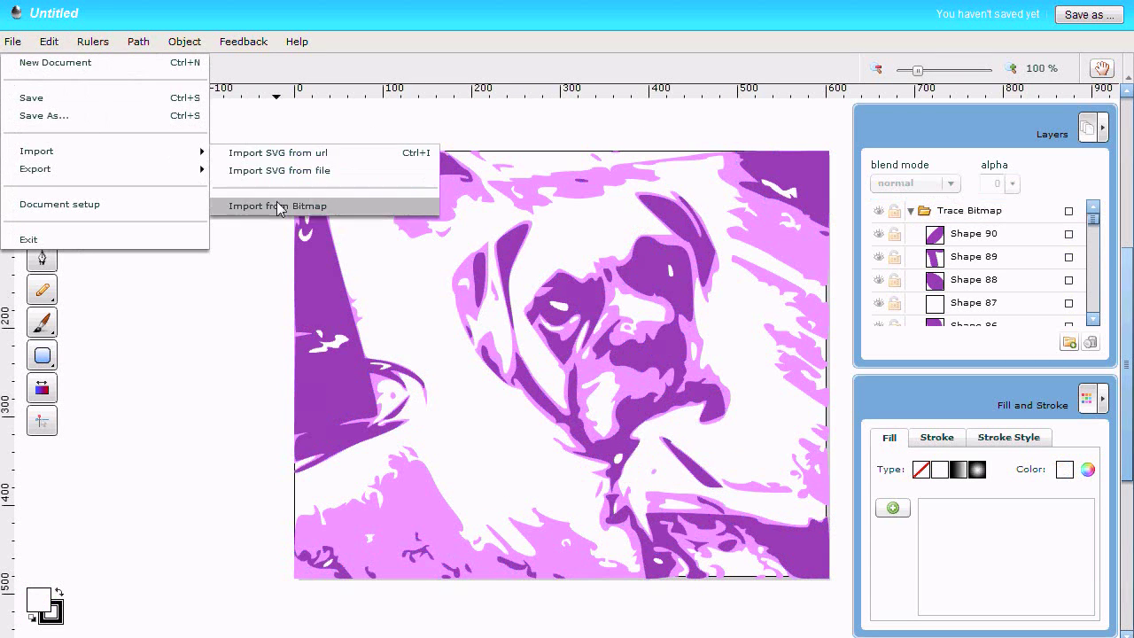
{"action": "left_click", "coordinate": [278, 207]}
{"action": "left_click", "coordinate": [481, 274]}
{"action": "left_click", "coordinate": [551, 393]}
{"action": "left_click", "coordinate": [542, 421]}
{"action": "double_click", "coordinate": [342, 147]}
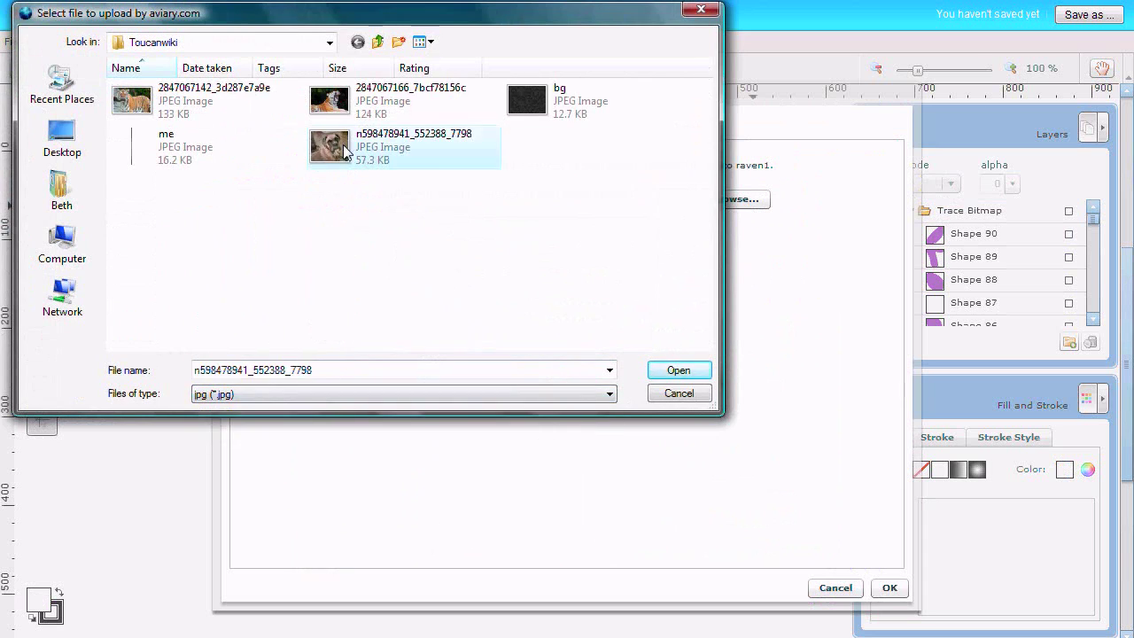
{"action": "left_click", "coordinate": [885, 584]}
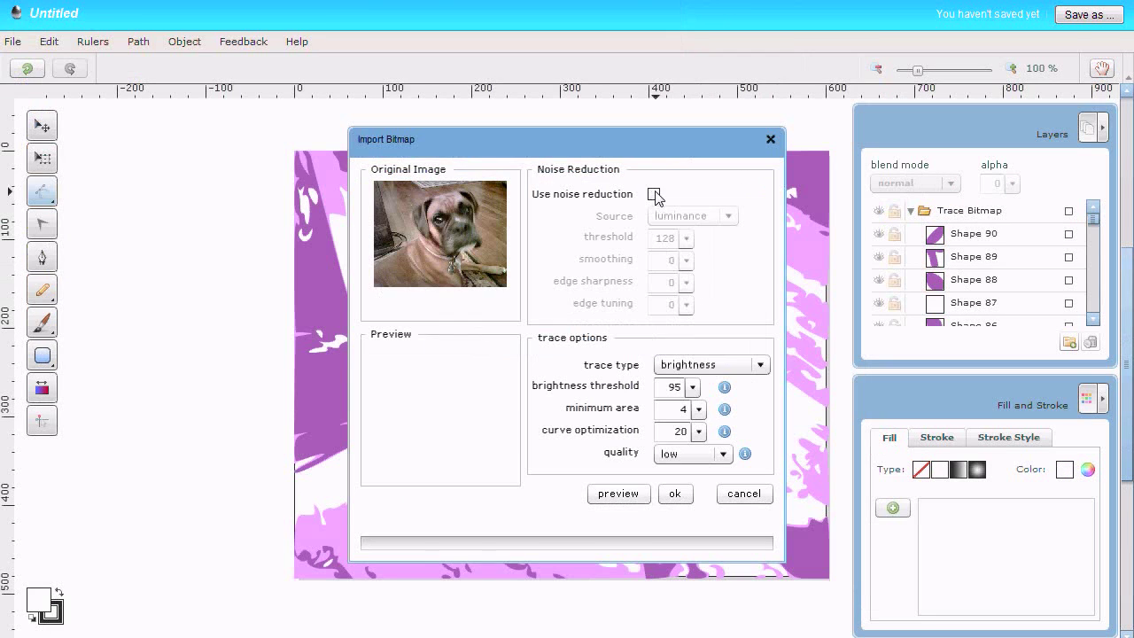
Step: Enable noise reduction with luminance source and threshold 74, preview it, change the trace quality and generate the third trace
{"action": "left_click", "coordinate": [654, 193]}
{"action": "left_click", "coordinate": [686, 238]}
{"action": "mouse_move", "coordinate": [646, 261]}
{"action": "left_mouse_down"}
{"action": "mouse_move", "coordinate": [628, 259]}
{"action": "mouse_move", "coordinate": [635, 269]}
{"action": "left_mouse_up"}
{"action": "left_click", "coordinate": [631, 494]}
{"action": "left_click", "coordinate": [724, 218]}
{"action": "left_click", "coordinate": [716, 236]}
{"action": "left_click", "coordinate": [686, 238]}
{"action": "left_click", "coordinate": [617, 494]}
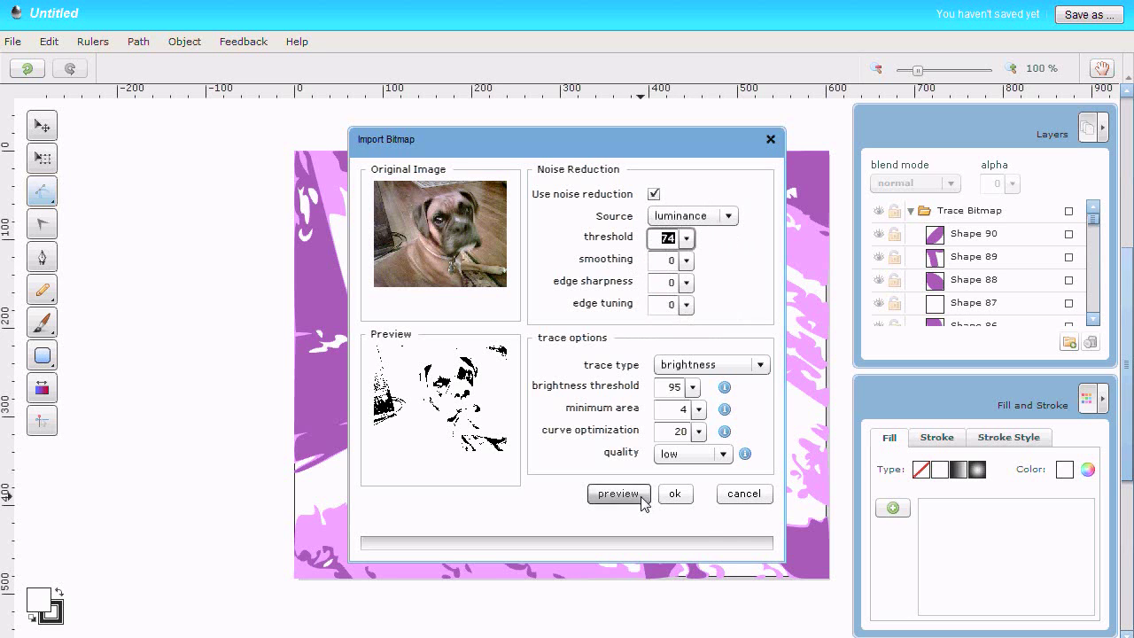
{"action": "left_click", "coordinate": [723, 454]}
{"action": "left_click", "coordinate": [691, 491]}
{"action": "left_click", "coordinate": [679, 496]}
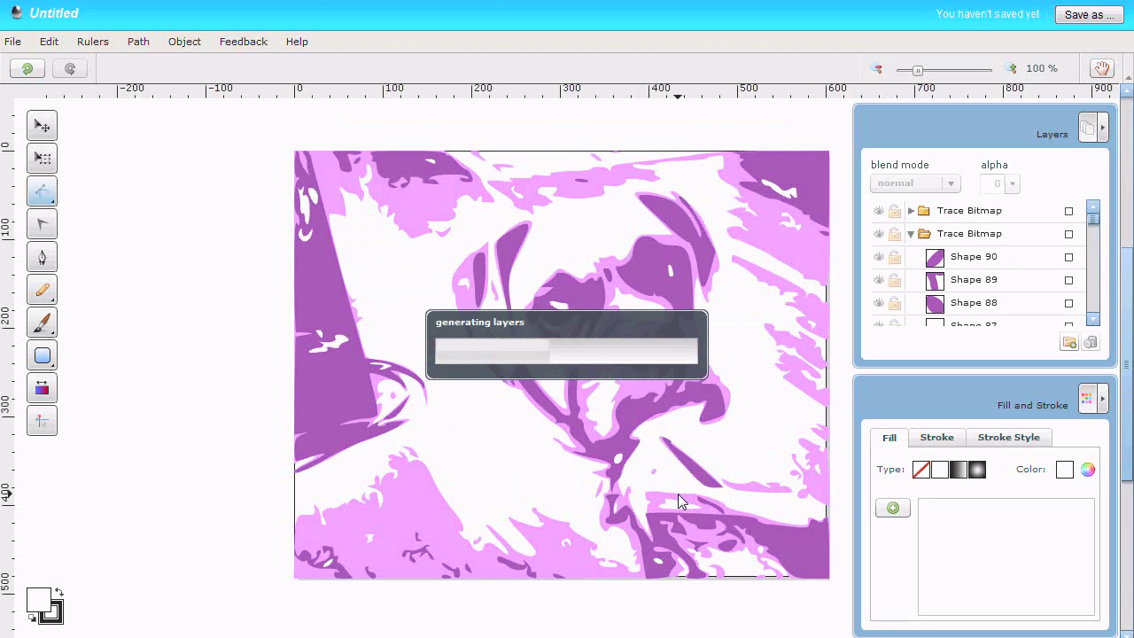
Step: Draw a rounded rectangle about 620 by 500 on Layer 1, behind the traces and slightly larger than the page
{"action": "left_click", "coordinate": [911, 233]}
{"action": "left_click", "coordinate": [942, 280]}
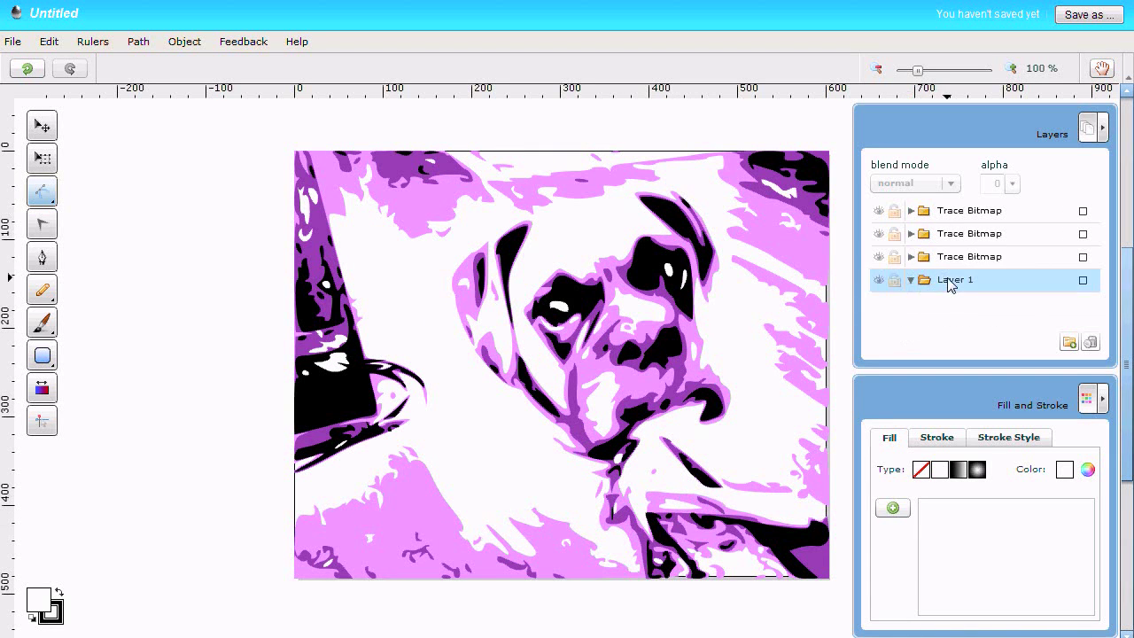
{"action": "left_click", "coordinate": [41, 355]}
{"action": "mouse_move", "coordinate": [285, 141]}
{"action": "left_mouse_down"}
{"action": "mouse_move", "coordinate": [806, 574]}
{"action": "mouse_move", "coordinate": [836, 585]}
{"action": "left_mouse_up"}
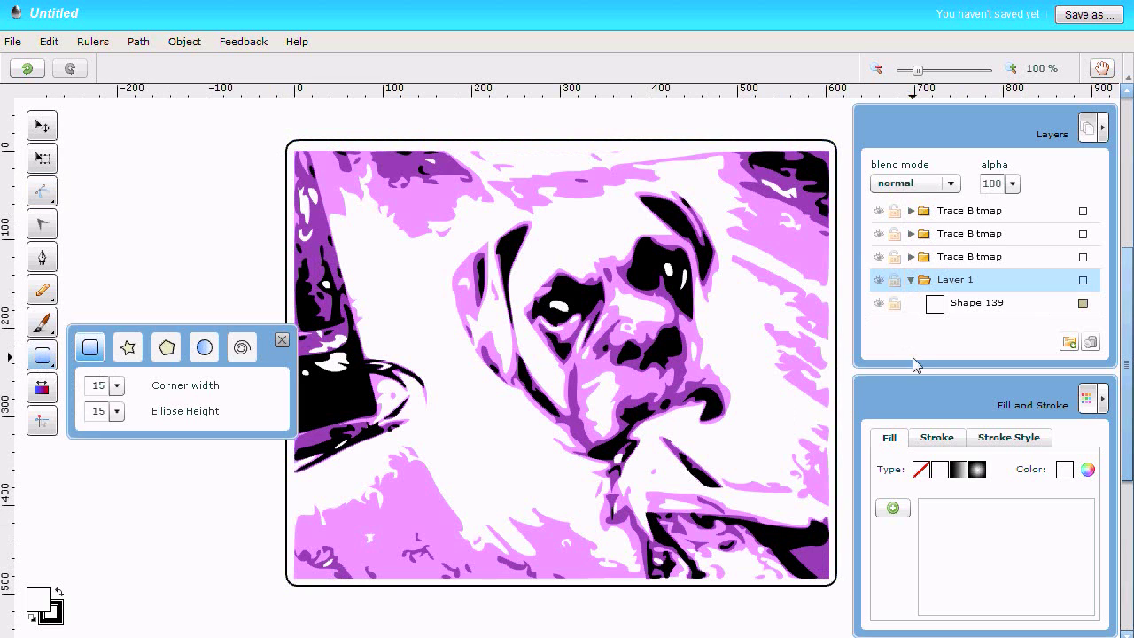
{"action": "left_click", "coordinate": [911, 279]}
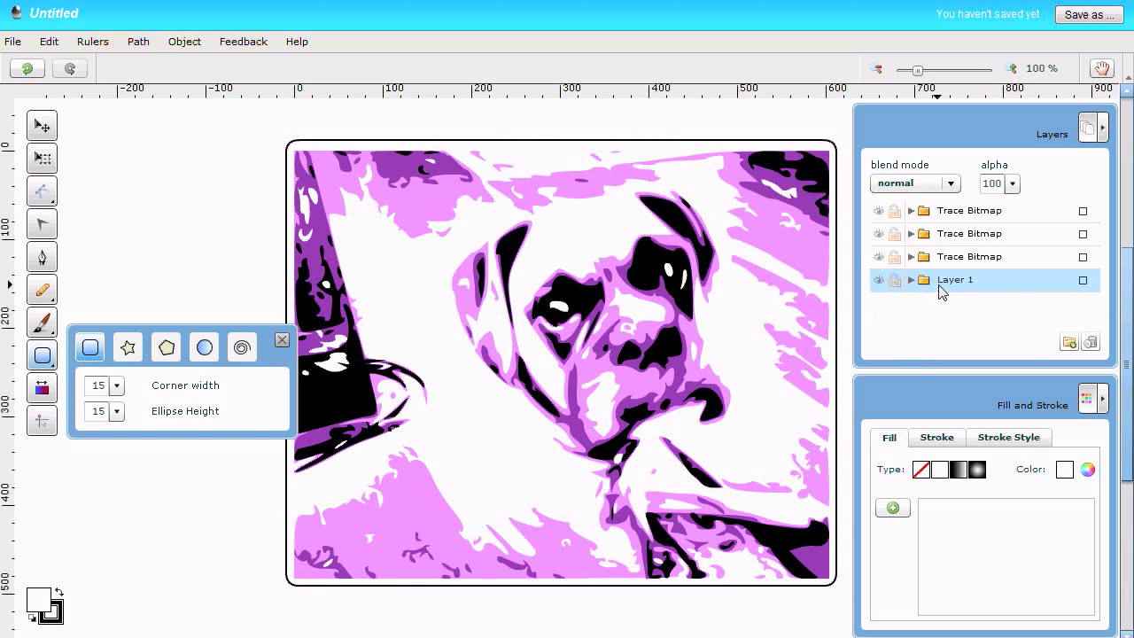
Step: Add a new layer above the traces and draw a closed Pen path around the dog's silhouette that covers the surrounding background
{"action": "left_click", "coordinate": [1069, 342]}
{"action": "left_click", "coordinate": [990, 218]}
{"action": "key", "text": "p"}
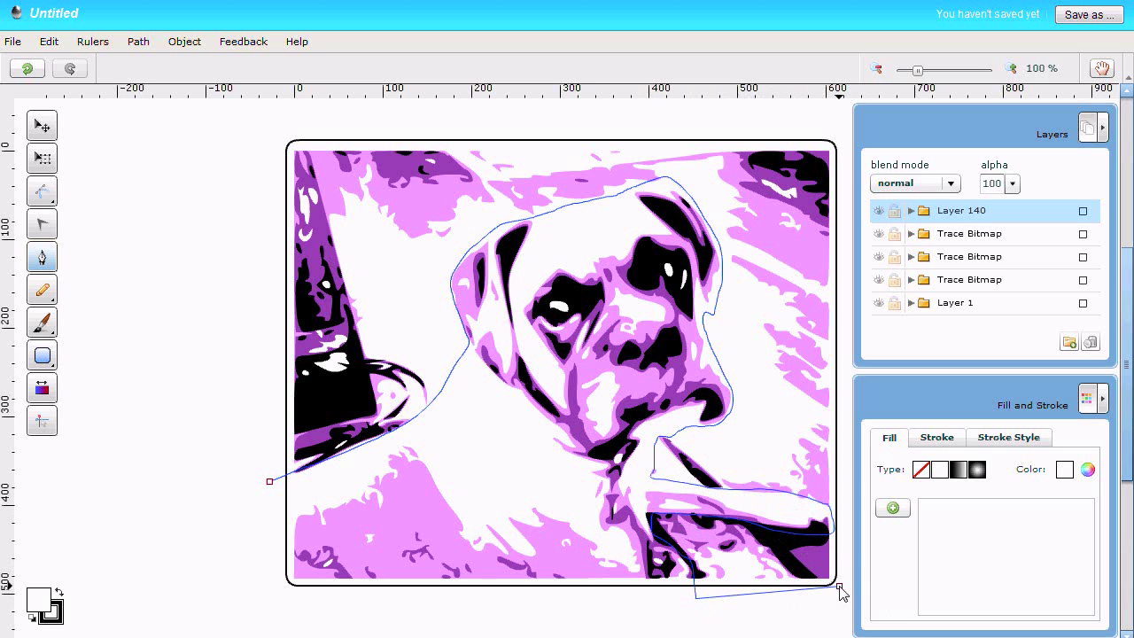
{"action": "left_click", "coordinate": [838, 585]}
{"action": "left_click", "coordinate": [838, 138]}
{"action": "left_click", "coordinate": [285, 137]}
{"action": "left_click", "coordinate": [269, 481]}
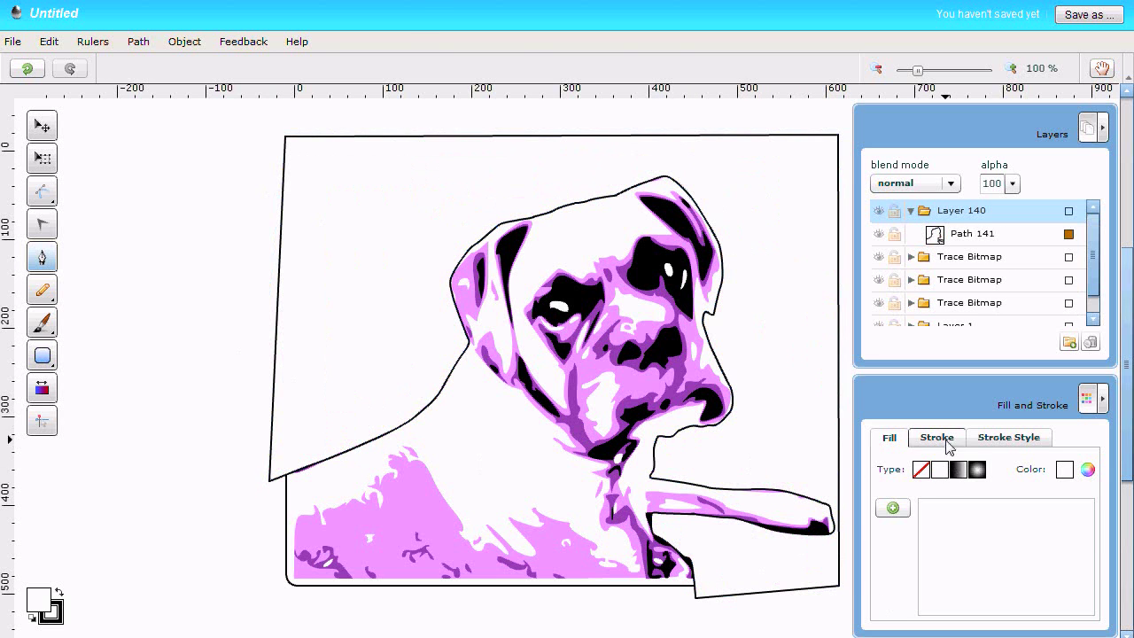
Step: Remove the background path's stroke and give it a linear gradient fill with an orange end stop
{"action": "left_click", "coordinate": [937, 437]}
{"action": "left_click", "coordinate": [1064, 471]}
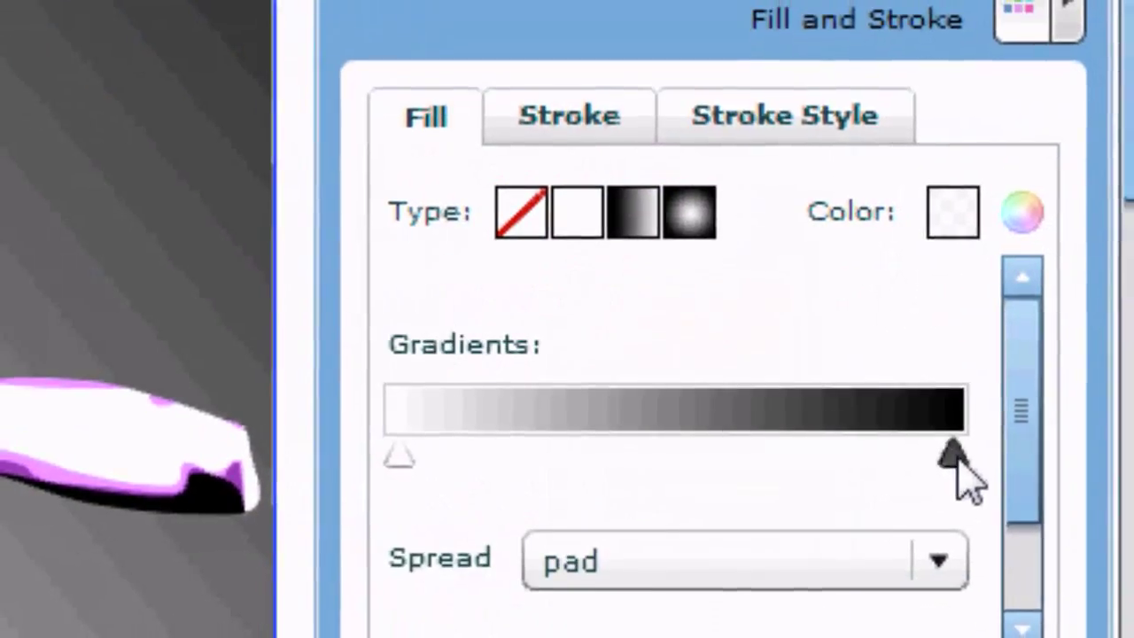
{"action": "double_click", "coordinate": [952, 457]}
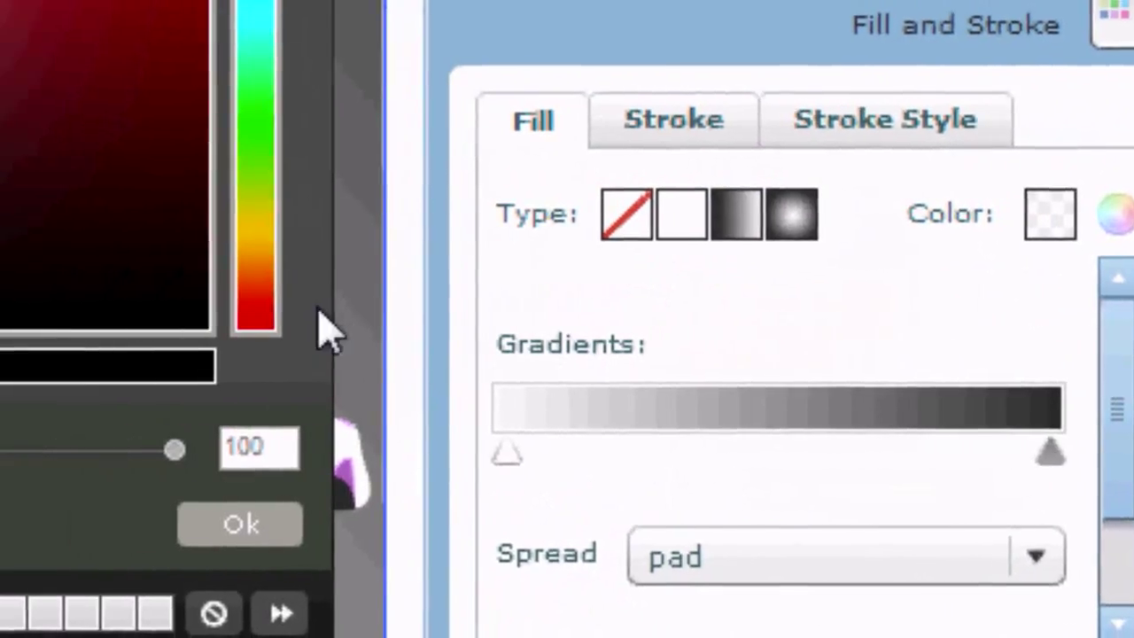
{"action": "left_click", "coordinate": [155, 292]}
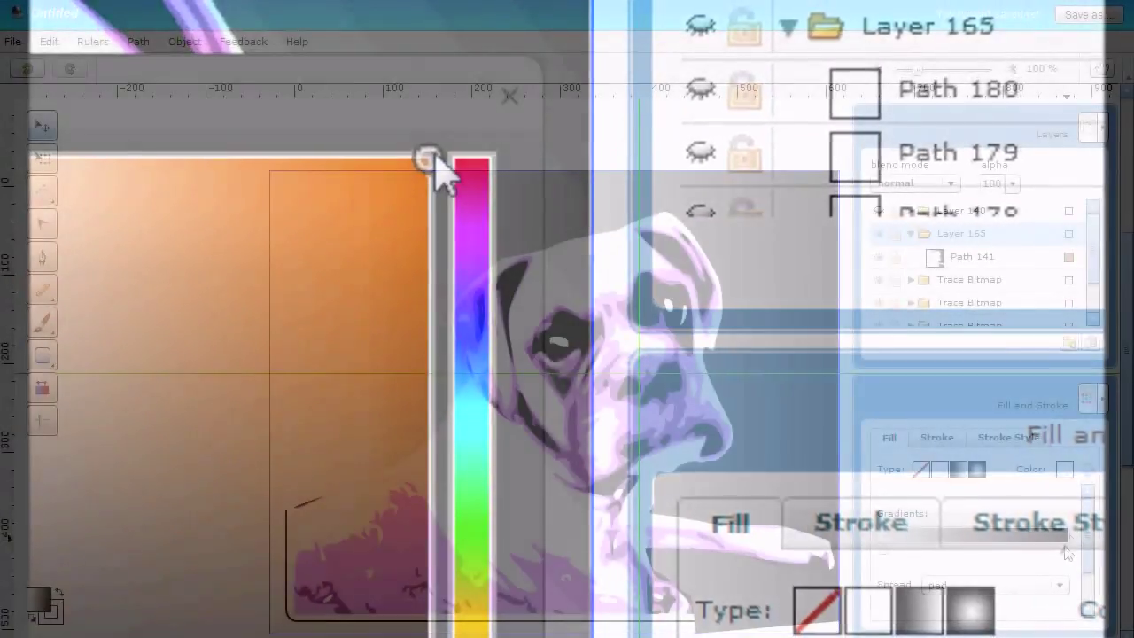
{"action": "left_click", "coordinate": [468, 462]}
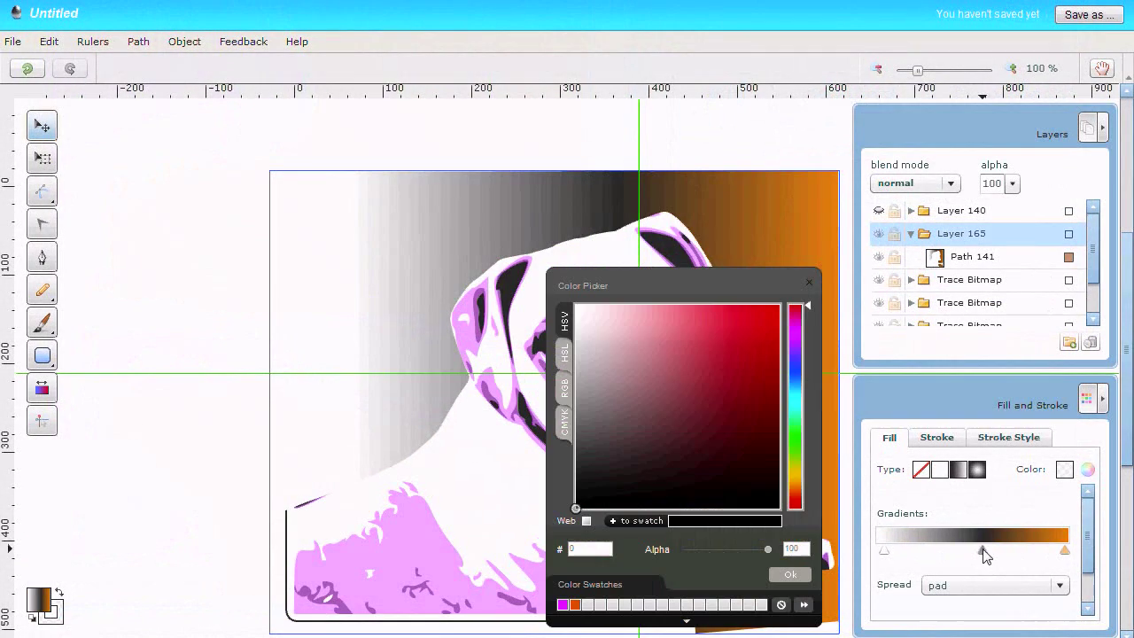
Step: Colour the gradient's middle stop golden yellow and its start stop pale yellow, and angle the gradient diagonally so orange falls in the page's upper-right corner
{"action": "left_click", "coordinate": [796, 476]}
{"action": "left_click", "coordinate": [794, 576]}
{"action": "double_click", "coordinate": [884, 551]}
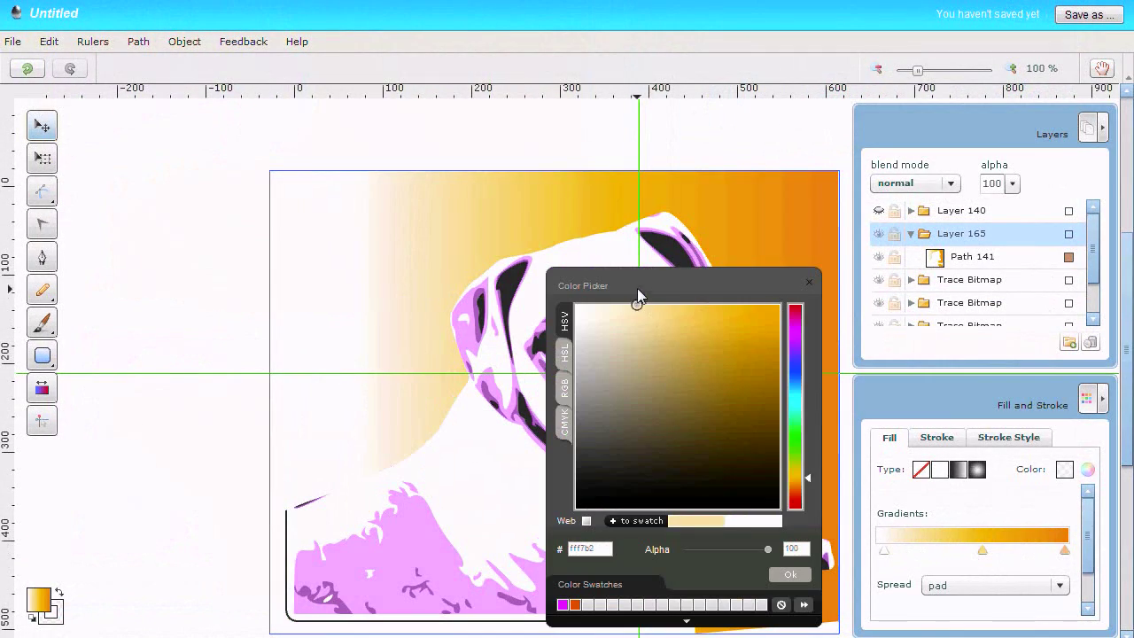
{"action": "left_click", "coordinate": [791, 577]}
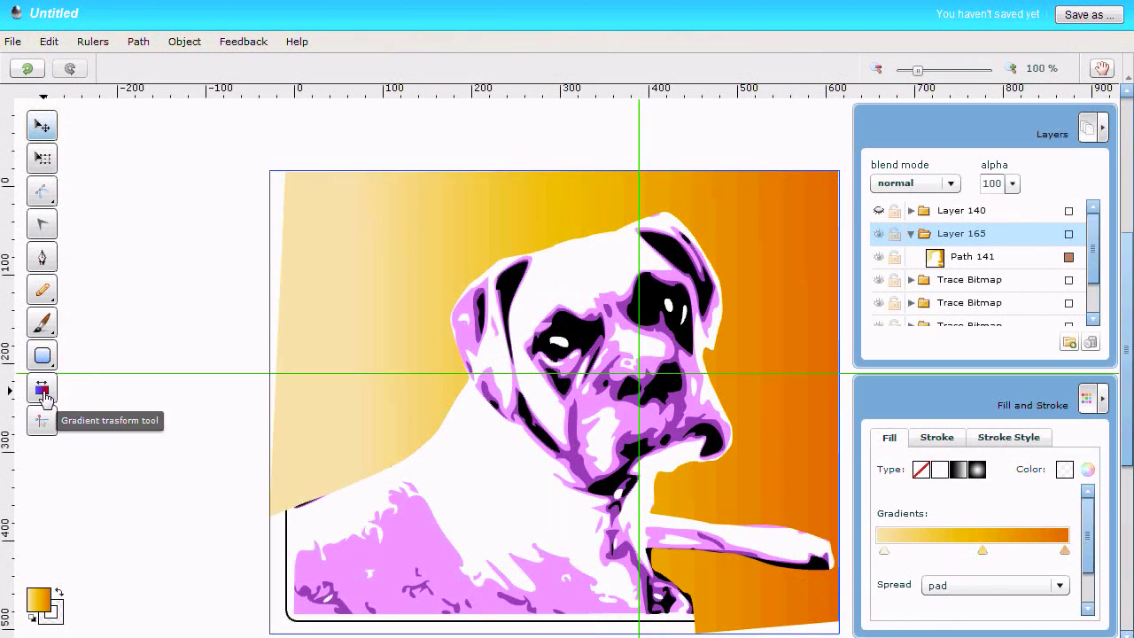
{"action": "left_click", "coordinate": [42, 388]}
{"action": "left_click_drag", "start_coordinate": [830, 383], "coordinate": [838, 188]}
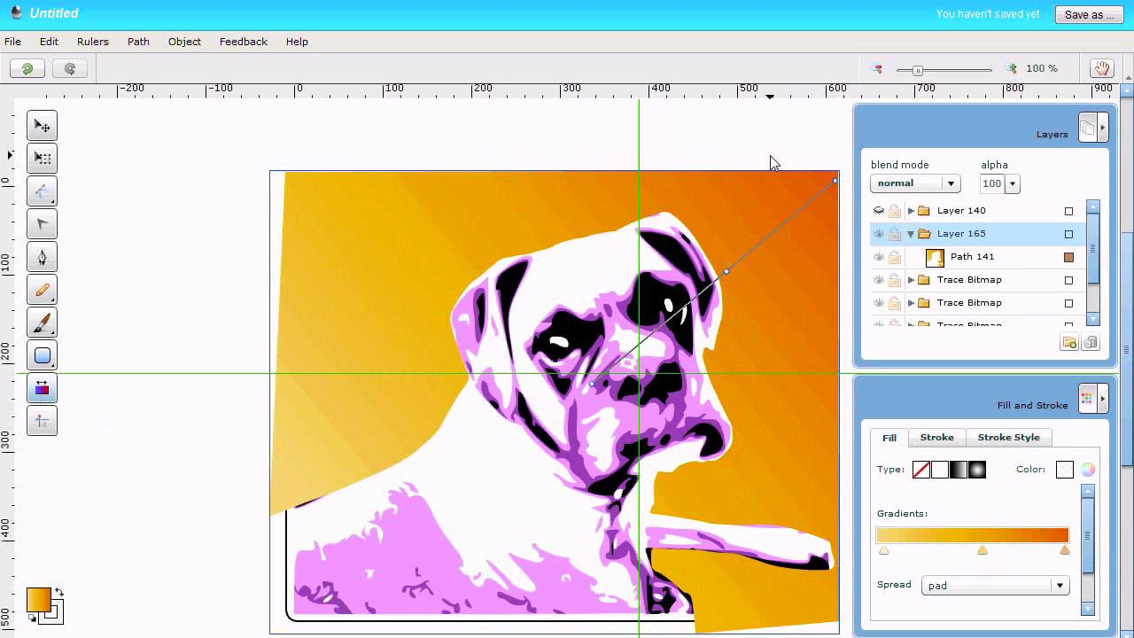
Step: Draw two closed ray shapes with the Pen tool, widening from the dog's back and neck past the artwork's left edge
{"action": "left_click", "coordinate": [42, 257]}
{"action": "left_click", "coordinate": [255, 467]}
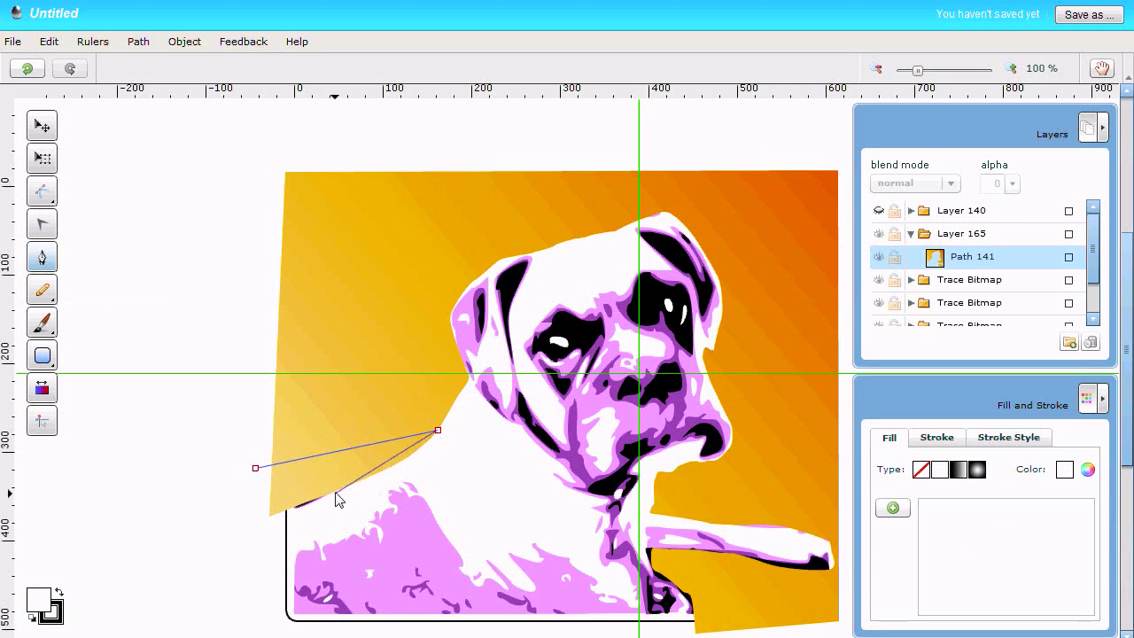
{"action": "left_click", "coordinate": [250, 524]}
{"action": "left_click", "coordinate": [255, 466]}
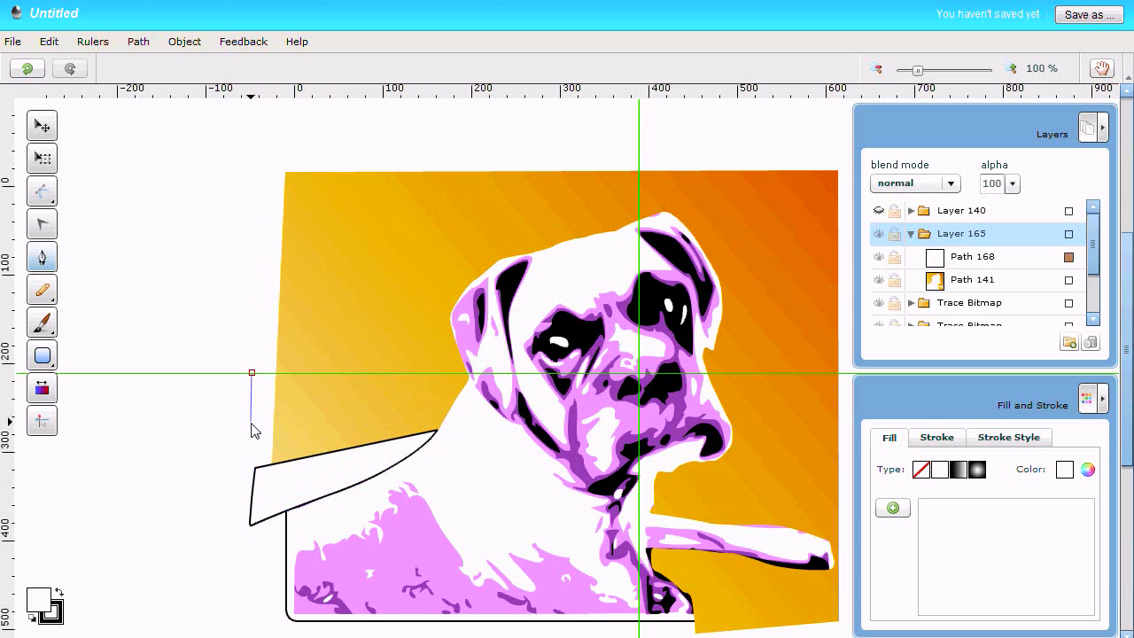
{"action": "left_click_drag", "start_coordinate": [473, 372], "coordinate": [306, 372]}
{"action": "left_click", "coordinate": [252, 372]}
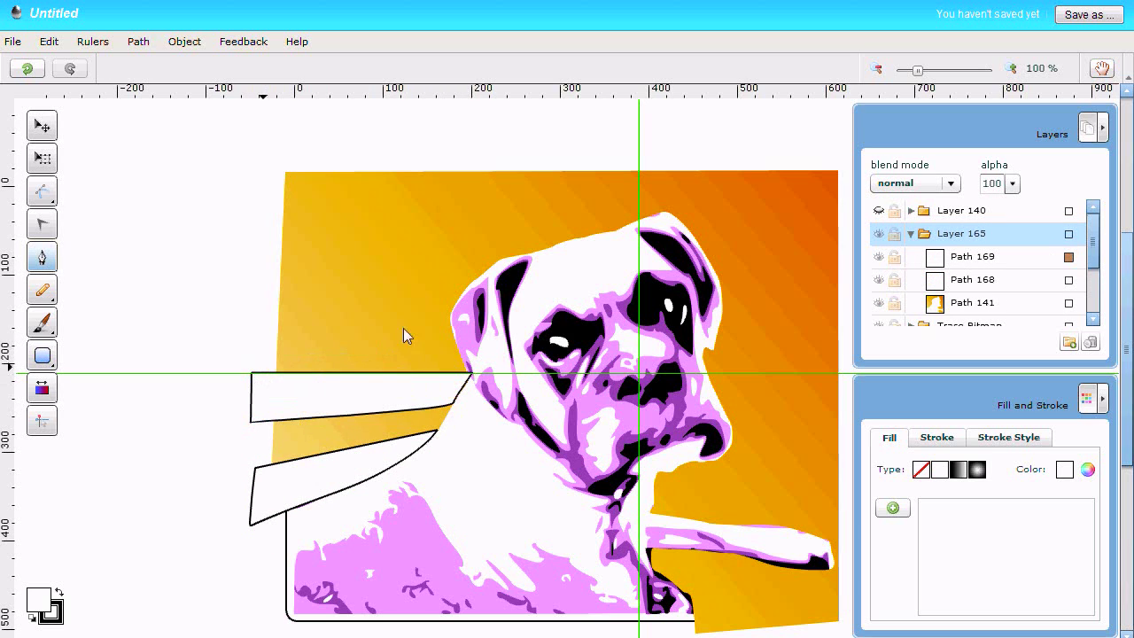
Step: Draw four more closed rays fanning from the dog's left ear and forehead past the artwork's upper-left and top edges
{"action": "left_click", "coordinate": [269, 233]}
{"action": "left_click", "coordinate": [452, 308]}
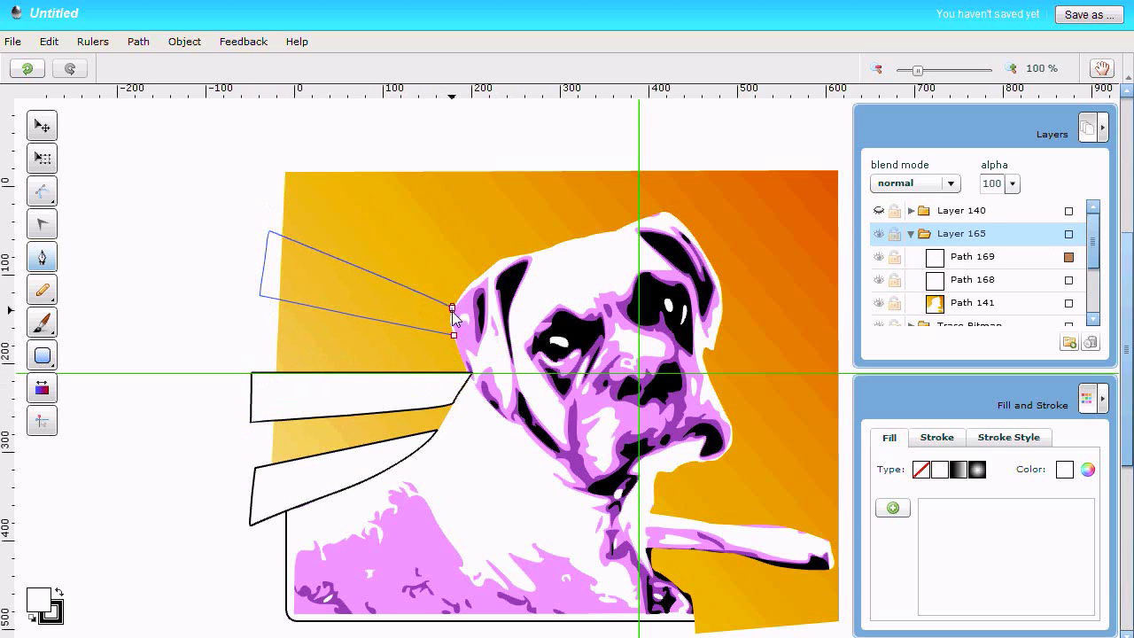
{"action": "left_click", "coordinate": [453, 335]}
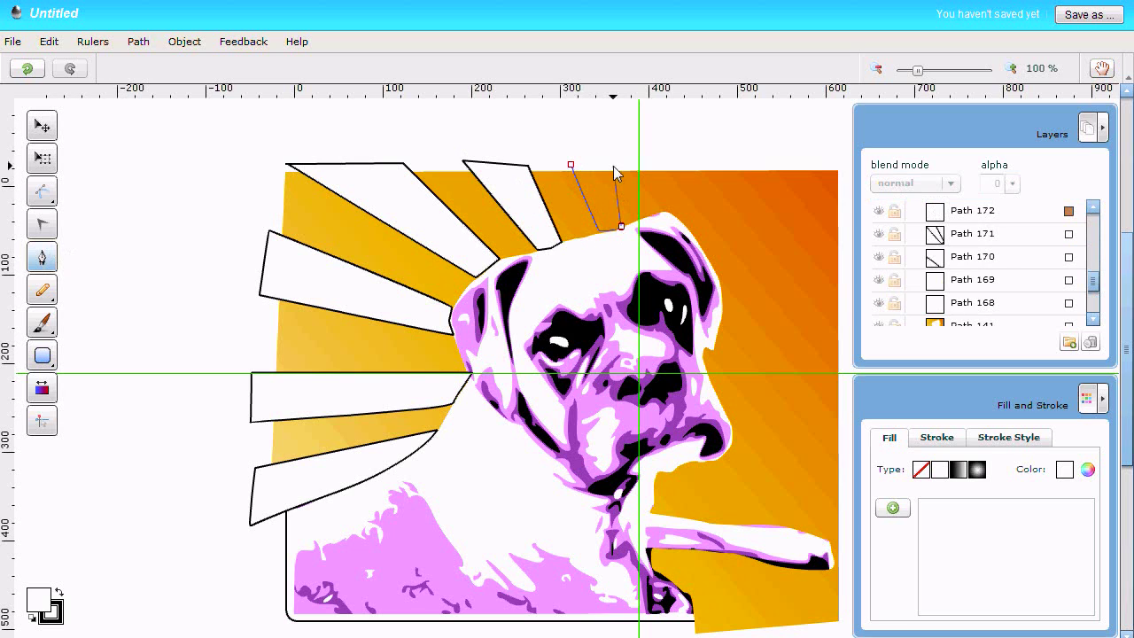
{"action": "left_click", "coordinate": [613, 166]}
{"action": "left_click", "coordinate": [572, 165]}
{"action": "key", "text": "ctrl+z"}
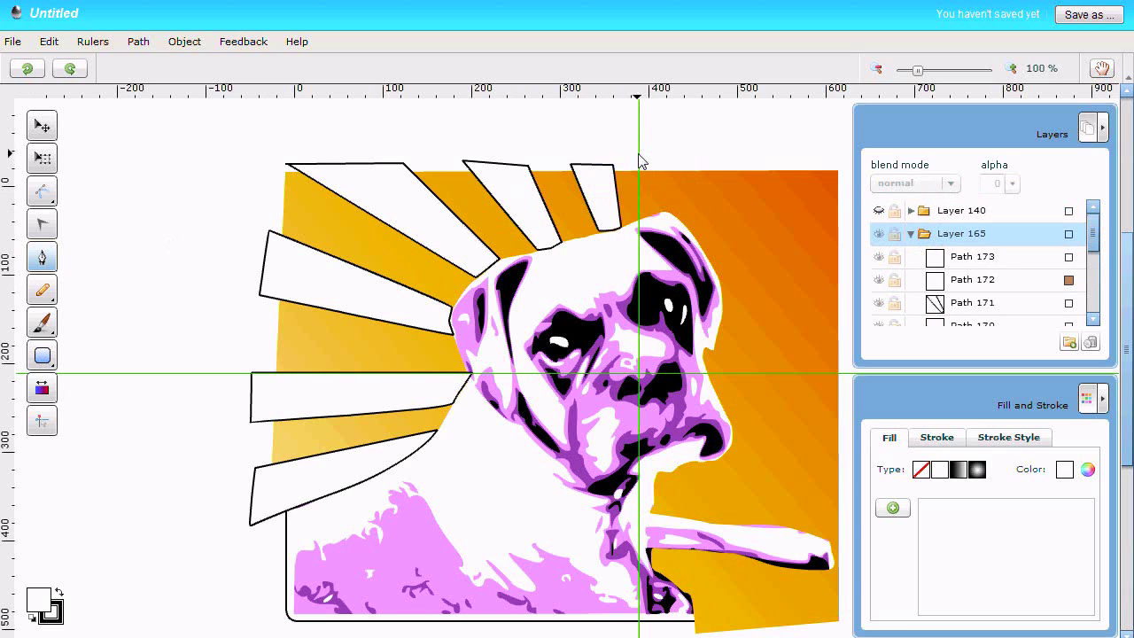
Step: Draw three closed rays from the dog's right ear past the artwork's top edge and upper-right corner
{"action": "left_click", "coordinate": [639, 153]}
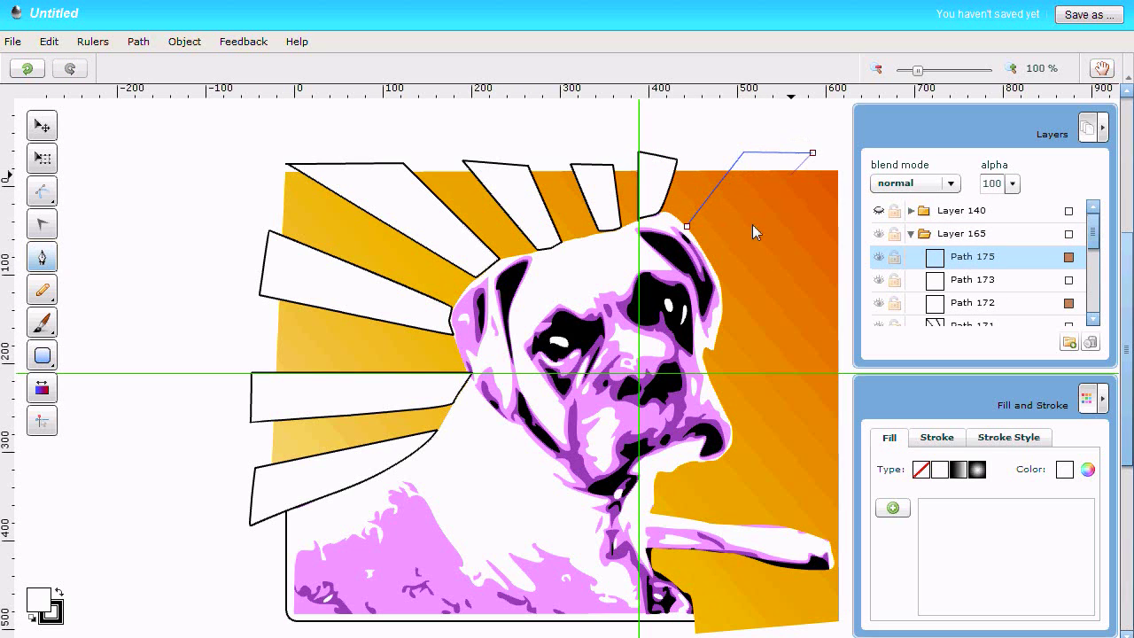
{"action": "left_click", "coordinate": [703, 246]}
{"action": "left_click", "coordinate": [686, 226]}
{"action": "left_click", "coordinate": [716, 273]}
{"action": "left_click", "coordinate": [844, 171]}
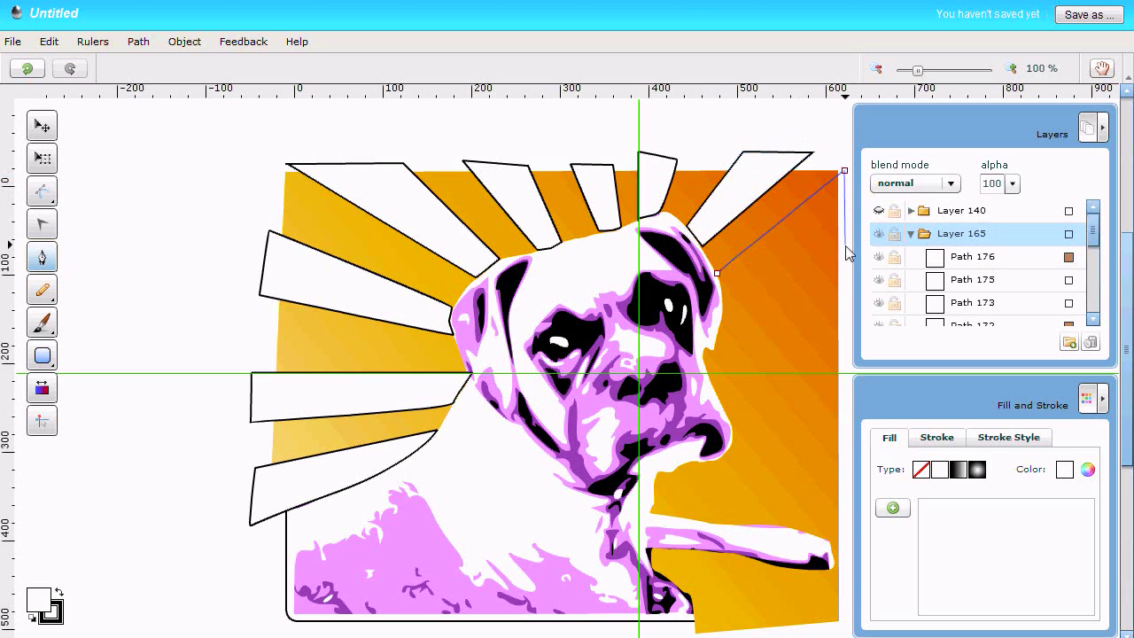
{"action": "left_click", "coordinate": [723, 292]}
{"action": "left_click", "coordinate": [716, 273]}
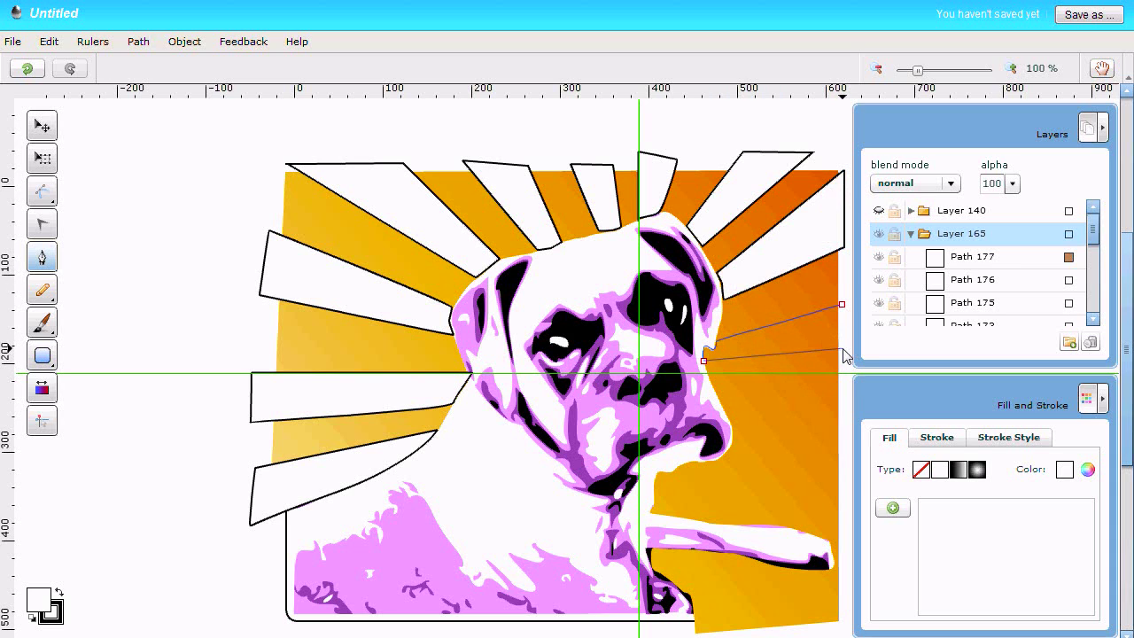
Step: Draw three closed rays from the right side of the dog's face and muzzle past the artwork's right edge
{"action": "left_click", "coordinate": [842, 308]}
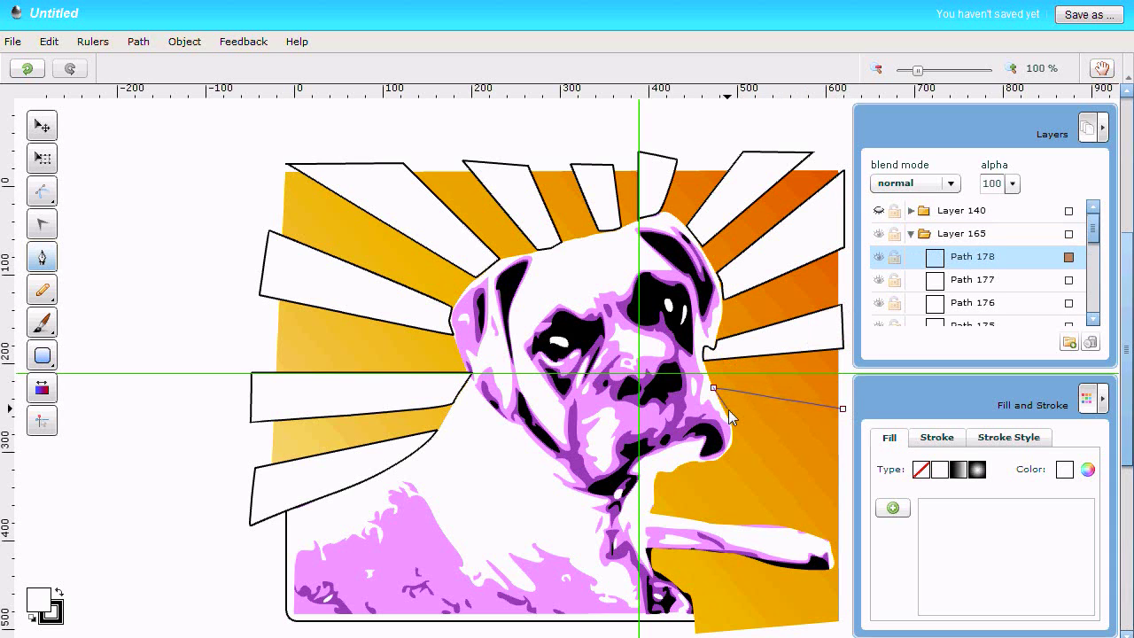
{"action": "left_click", "coordinate": [843, 409]}
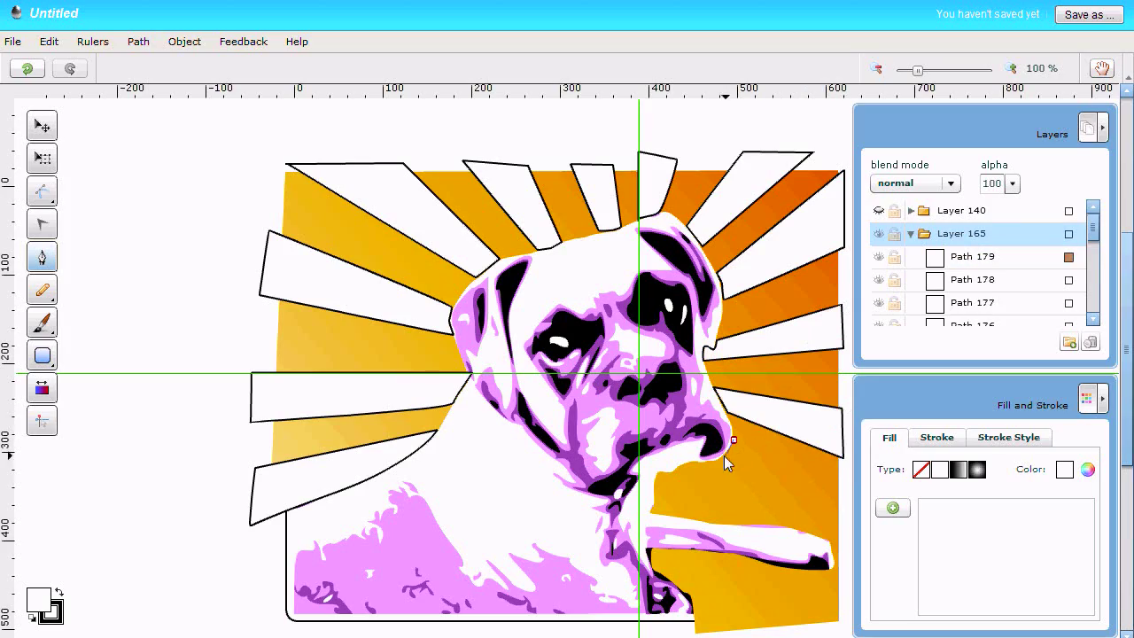
{"action": "left_click", "coordinate": [844, 540]}
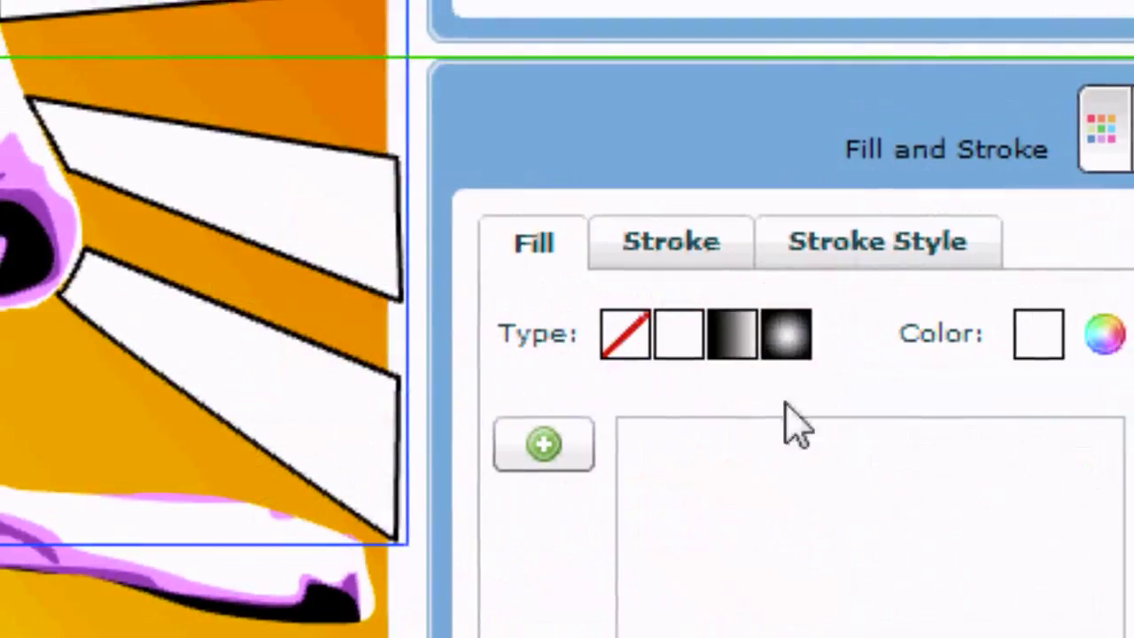
Step: Fill the rays with an orange linear gradient and orient it outward along the rays to the right of the dog
{"action": "left_click", "coordinate": [733, 341]}
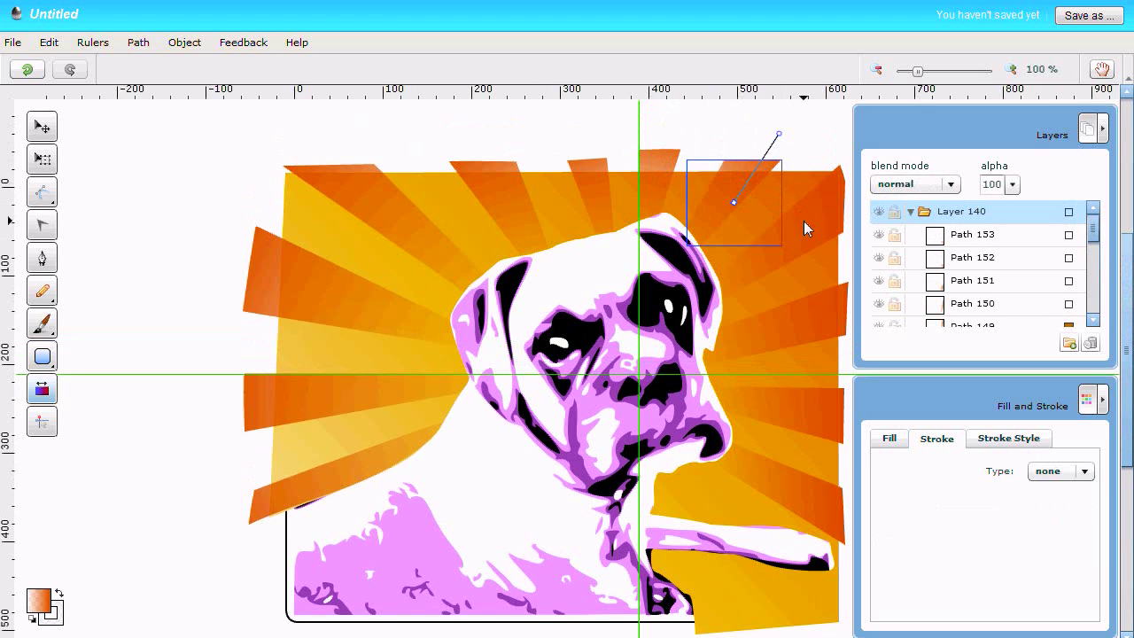
{"action": "left_click", "coordinate": [804, 221]}
{"action": "left_click", "coordinate": [1091, 130]}
{"action": "left_click", "coordinate": [1107, 168]}
{"action": "left_click", "coordinate": [846, 335]}
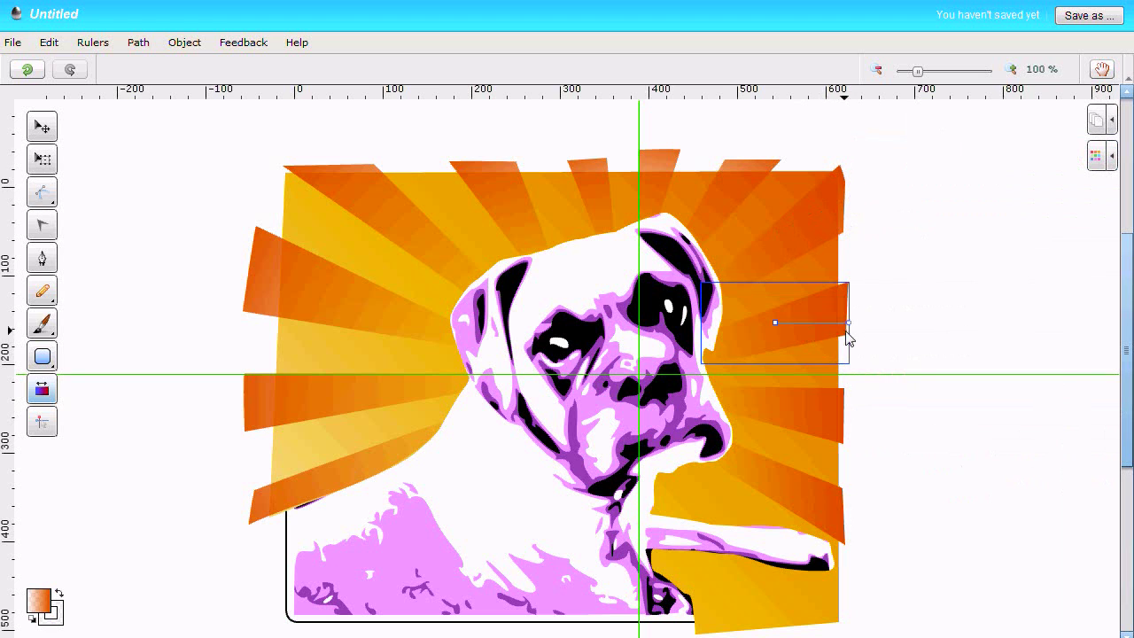
{"action": "left_click", "coordinate": [807, 415]}
{"action": "left_click", "coordinate": [795, 491]}
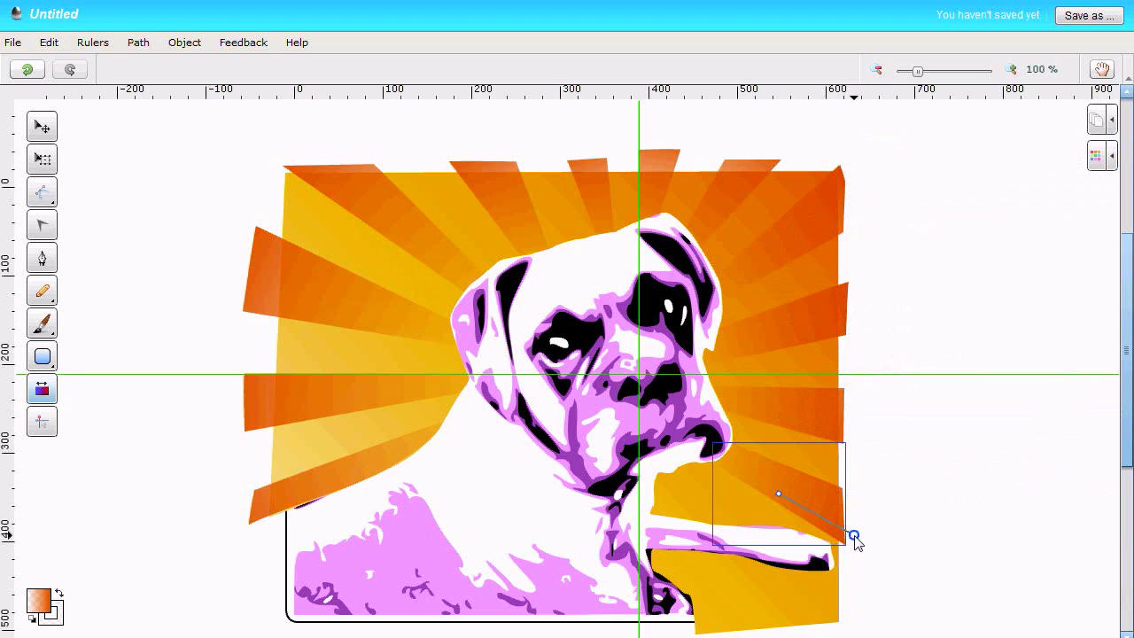
Step: Add a new layer on top of the stack and draw the first two letters of the dog's name in the artwork's upper-left corner with the Pen tool
{"action": "left_click", "coordinate": [1109, 119]}
{"action": "left_click", "coordinate": [1069, 577]}
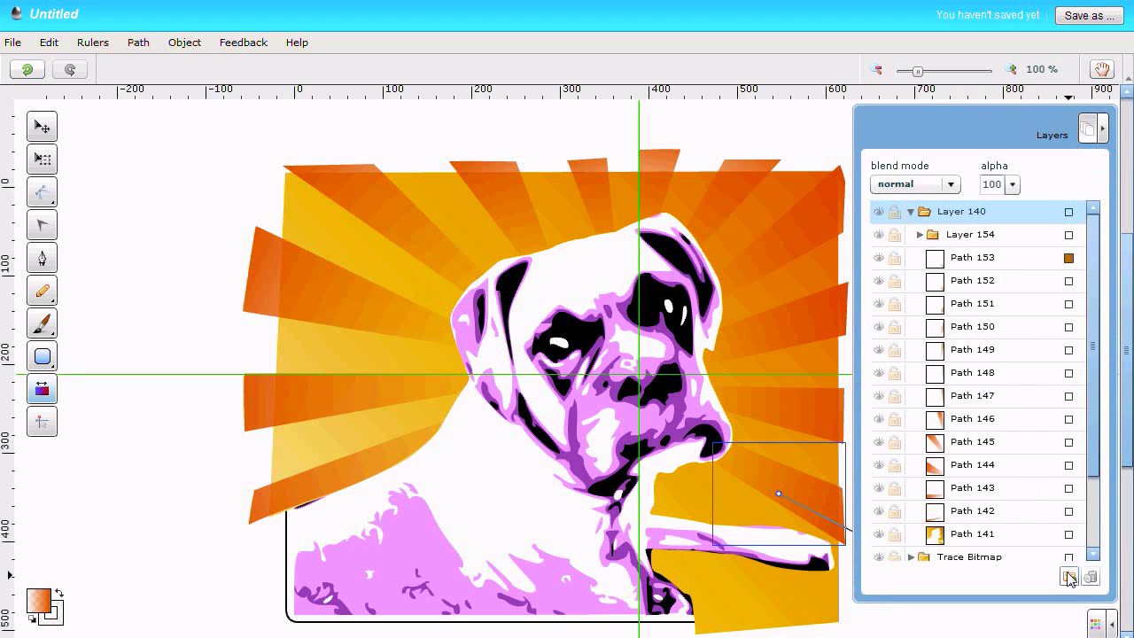
{"action": "left_click", "coordinate": [42, 262]}
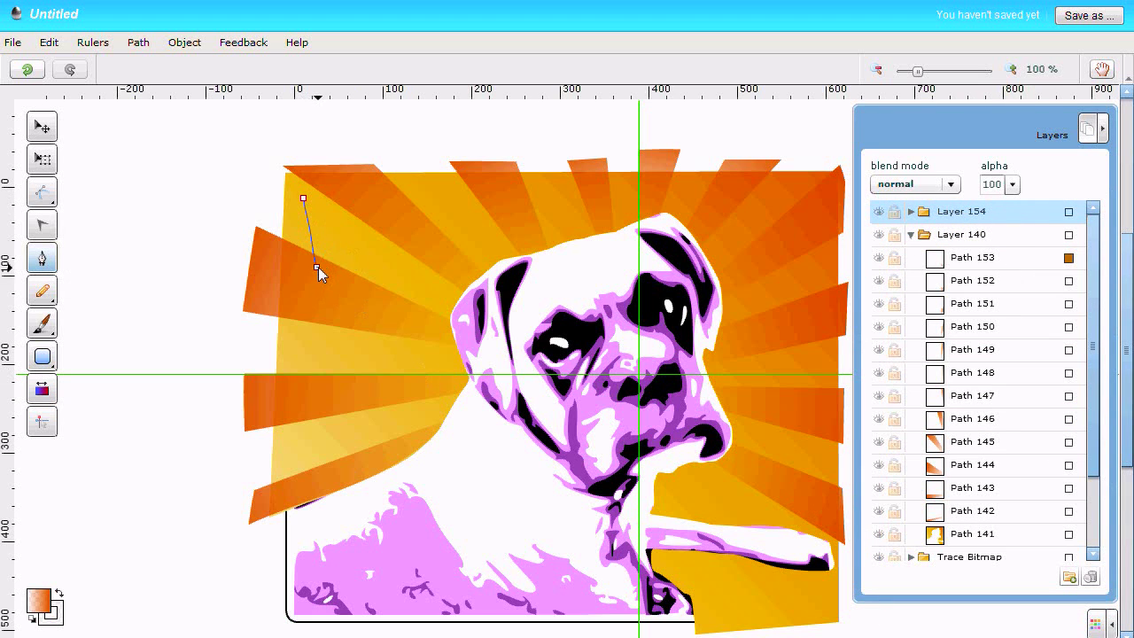
{"action": "left_click", "coordinate": [317, 266]}
{"action": "left_click_drag", "start_coordinate": [338, 241], "coordinate": [322, 258]}
{"action": "left_click", "coordinate": [318, 252]}
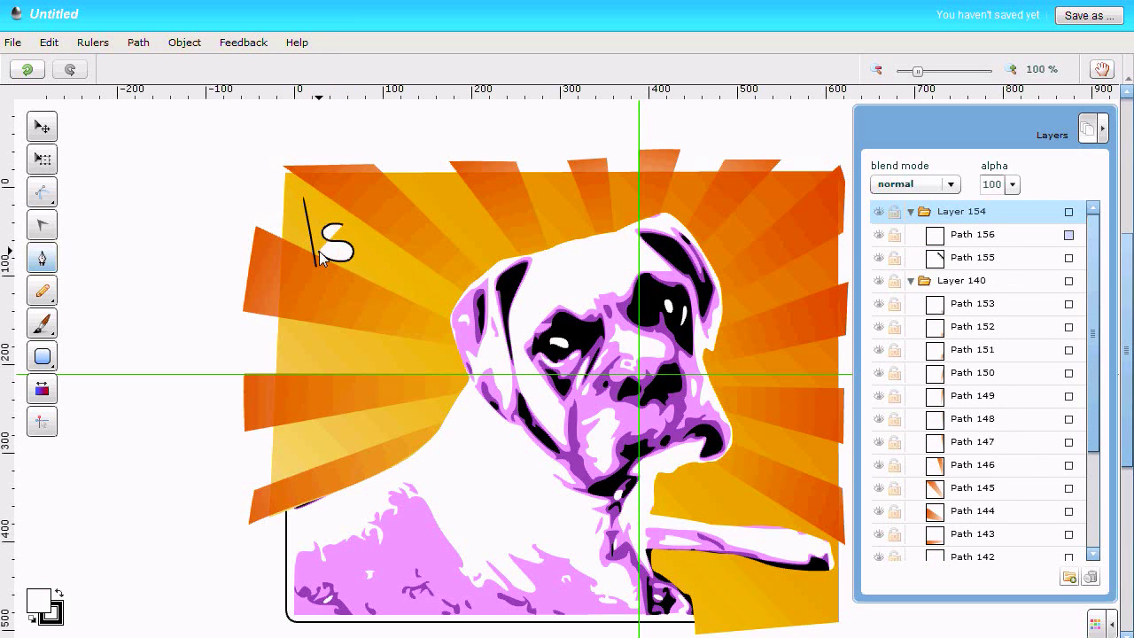
Step: Draw the third, fourth and fifth letters of the name with Pen strokes, continuing the lettering to the right
{"action": "double_click", "coordinate": [387, 256]}
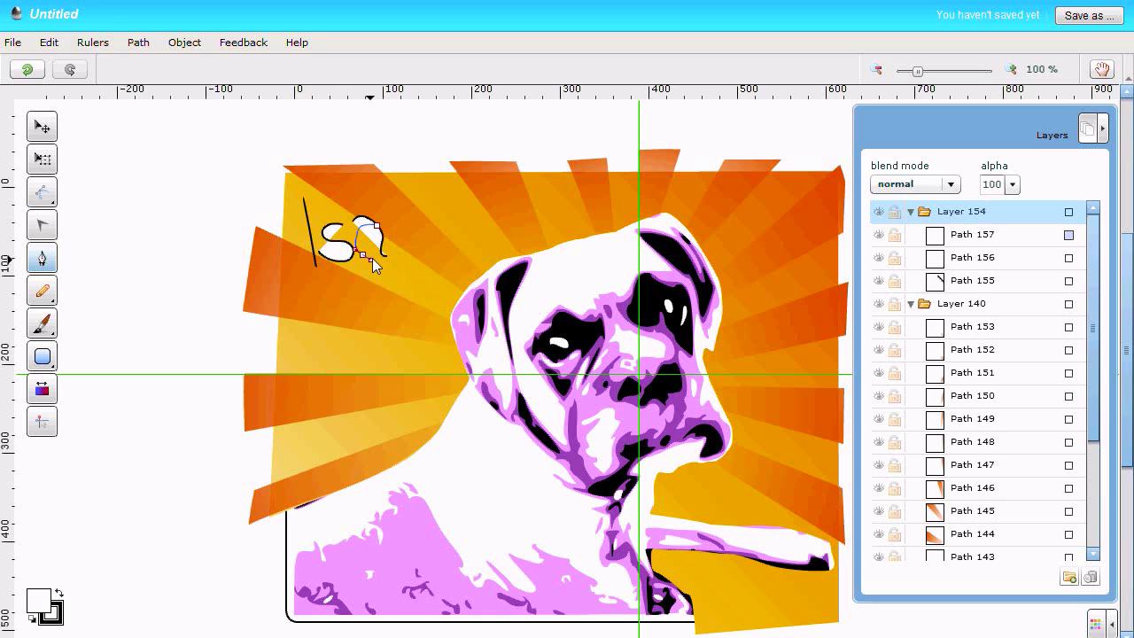
{"action": "double_click", "coordinate": [381, 251]}
{"action": "left_click", "coordinate": [381, 190]}
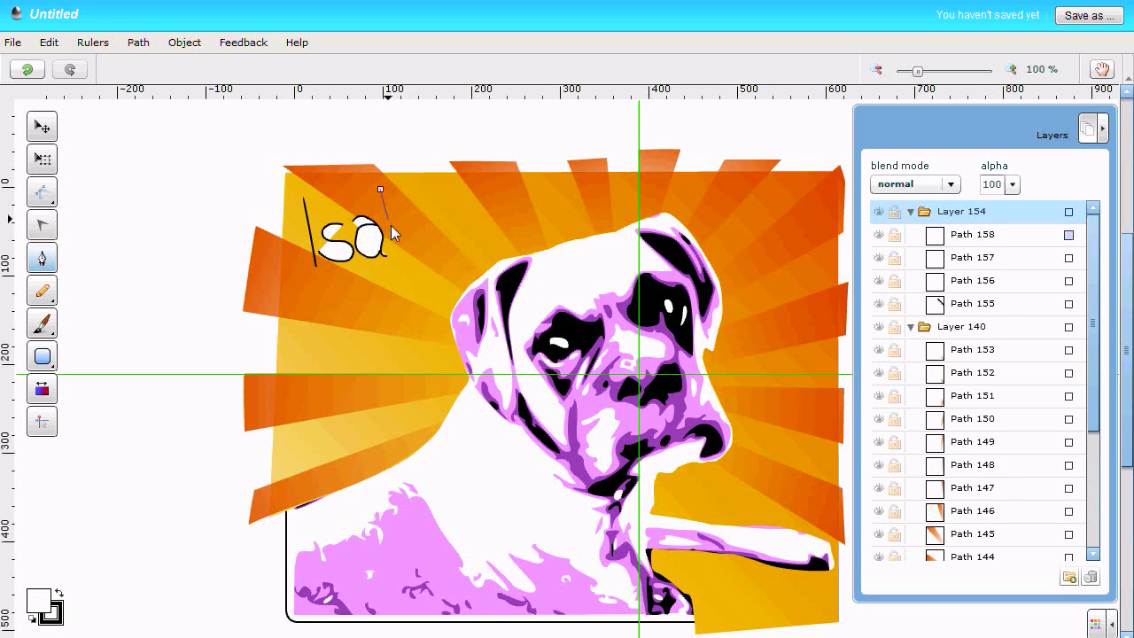
{"action": "double_click", "coordinate": [401, 250]}
{"action": "left_click_drag", "start_coordinate": [401, 216], "coordinate": [412, 210]}
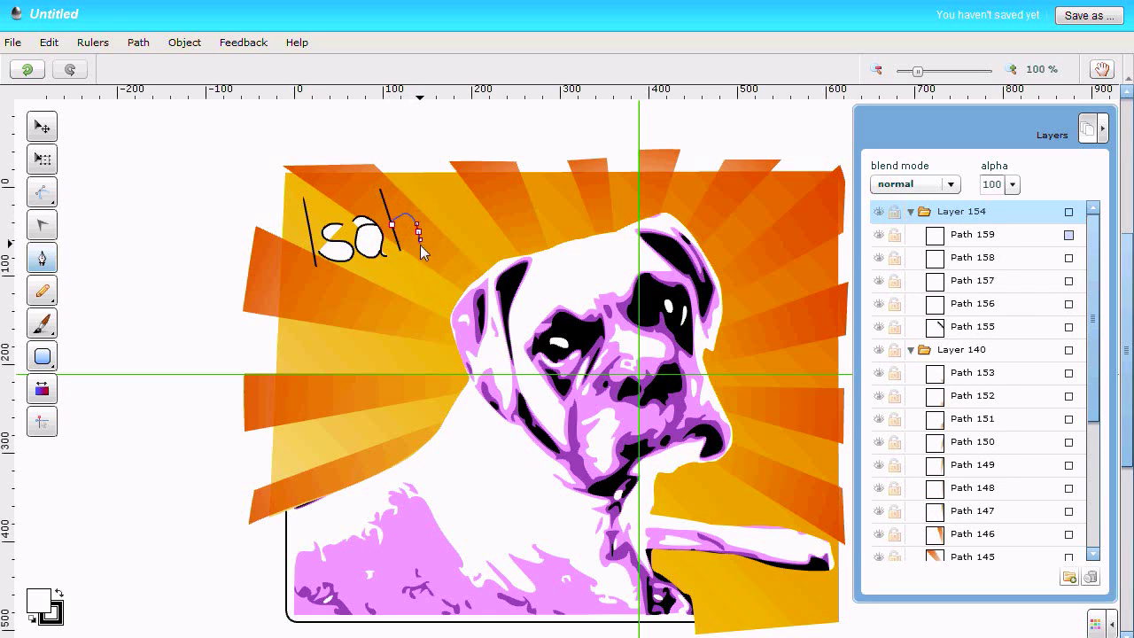
{"action": "double_click", "coordinate": [400, 250]}
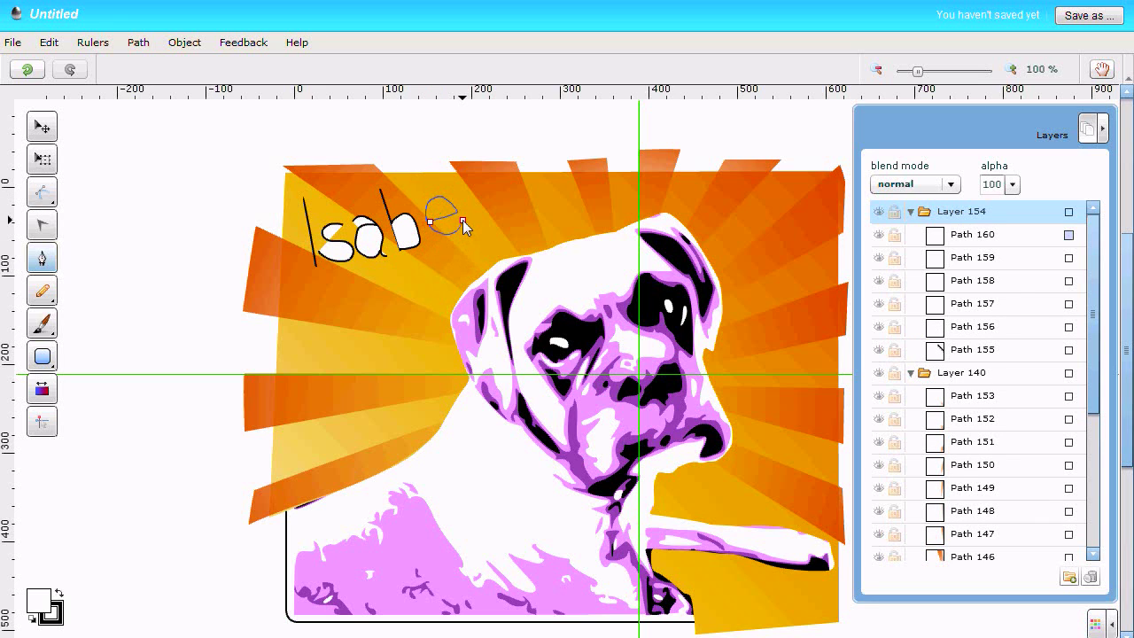
{"action": "double_click", "coordinate": [462, 221]}
Step: Set the fill to none on each curved letter of the name, leaving only the black strokes
{"action": "left_click", "coordinate": [41, 126]}
{"action": "left_click", "coordinate": [341, 251]}
{"action": "left_click", "coordinate": [1109, 623]}
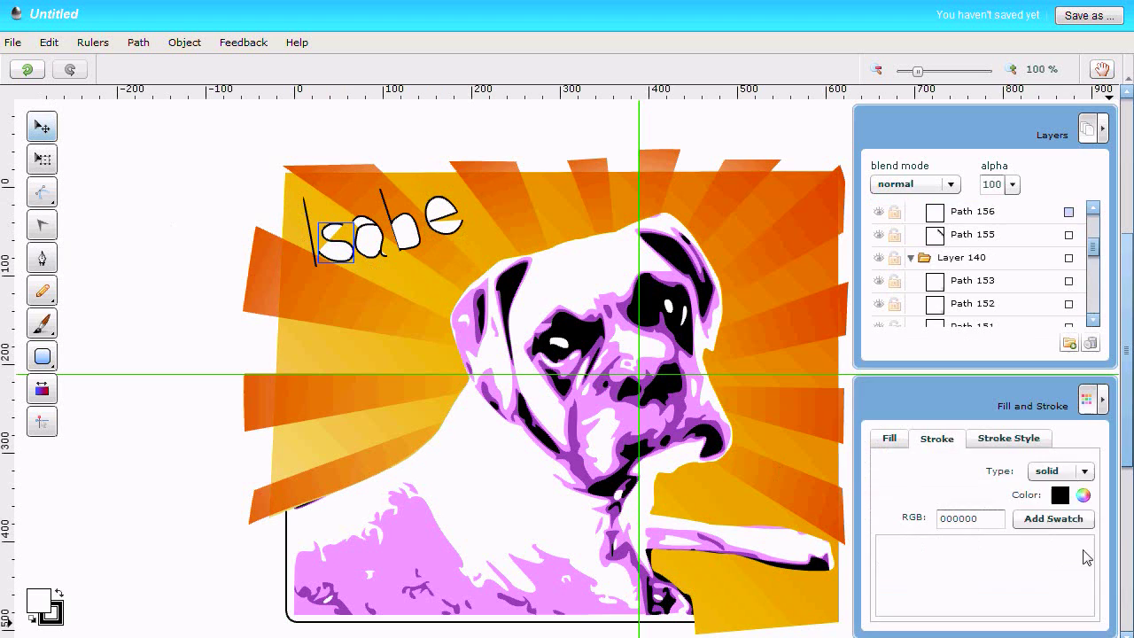
{"action": "left_click", "coordinate": [890, 437]}
{"action": "left_click", "coordinate": [425, 211]}
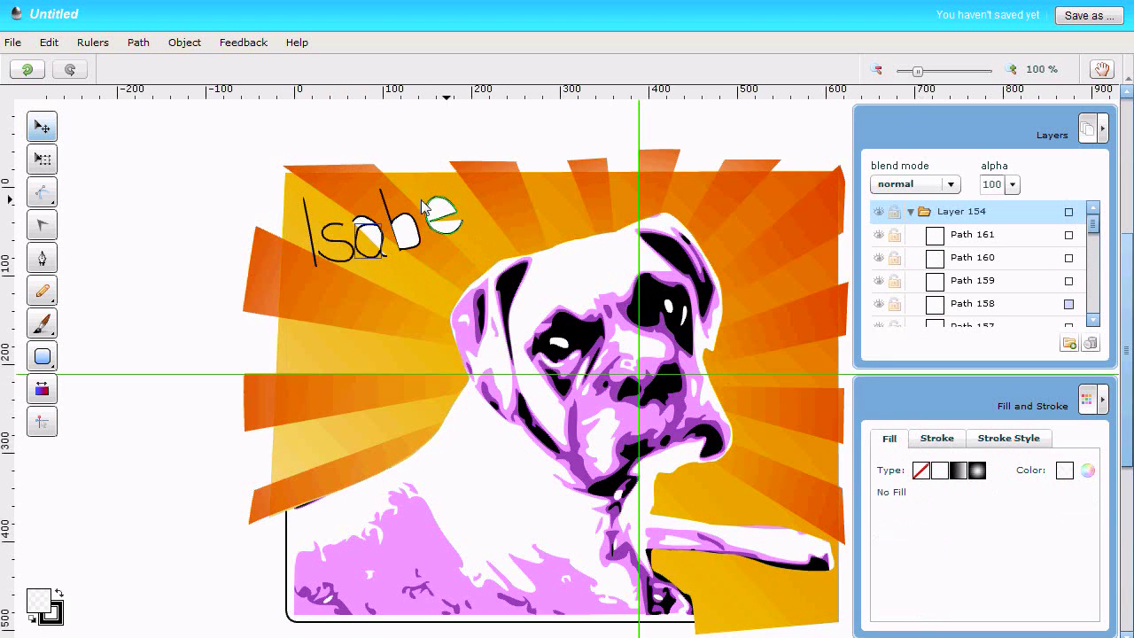
{"action": "left_click", "coordinate": [368, 229]}
{"action": "left_click", "coordinate": [920, 471]}
{"action": "left_click", "coordinate": [407, 233]}
{"action": "left_click", "coordinate": [921, 472]}
{"action": "left_click", "coordinate": [448, 207]}
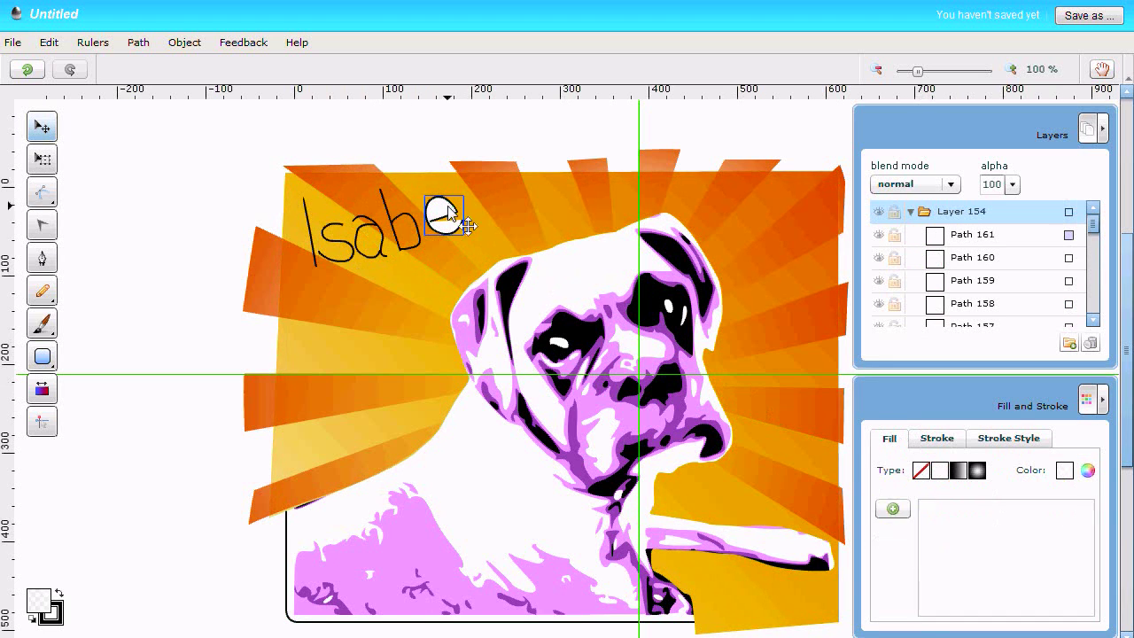
{"action": "left_click", "coordinate": [921, 472]}
{"action": "left_click", "coordinate": [44, 192]}
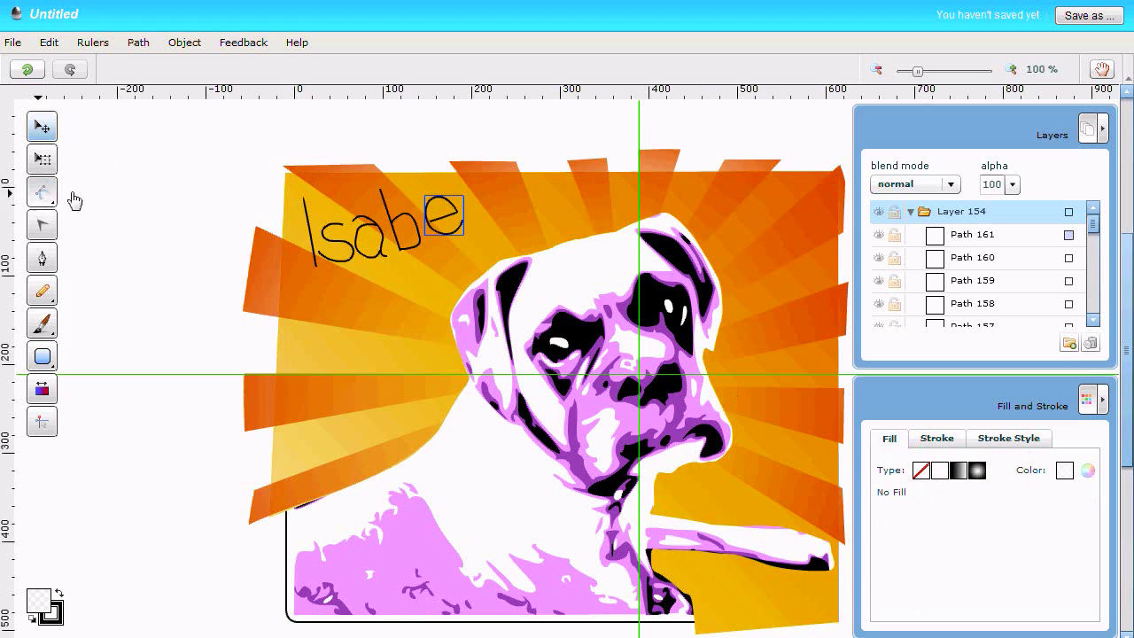
Step: Select all the letter paths of the name together and set their stroke width to 7 with round caps
{"action": "left_click", "coordinate": [42, 127]}
{"action": "left_click", "coordinate": [315, 252]}
{"action": "left_click", "coordinate": [1069, 260], "text": "shift"}
{"action": "left_click", "coordinate": [1069, 281], "text": "shift"}
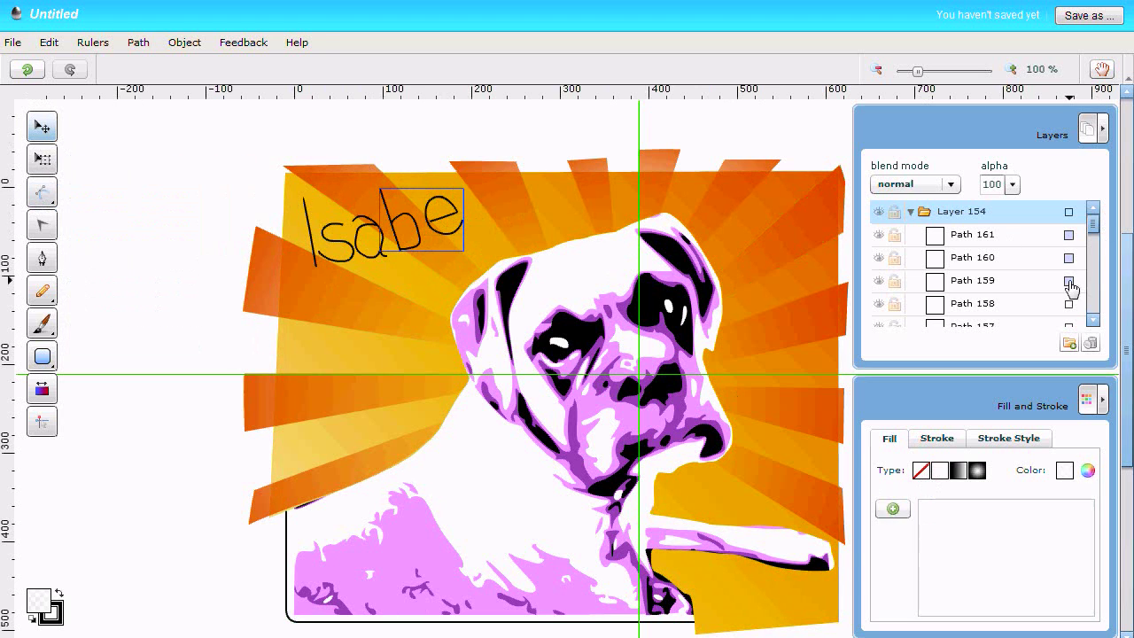
{"action": "left_click", "coordinate": [1069, 304], "text": "shift"}
{"action": "left_click", "coordinate": [1092, 321]}
{"action": "left_click", "coordinate": [1091, 321]}
{"action": "left_click", "coordinate": [1091, 322]}
{"action": "left_click", "coordinate": [1069, 281], "text": "shift"}
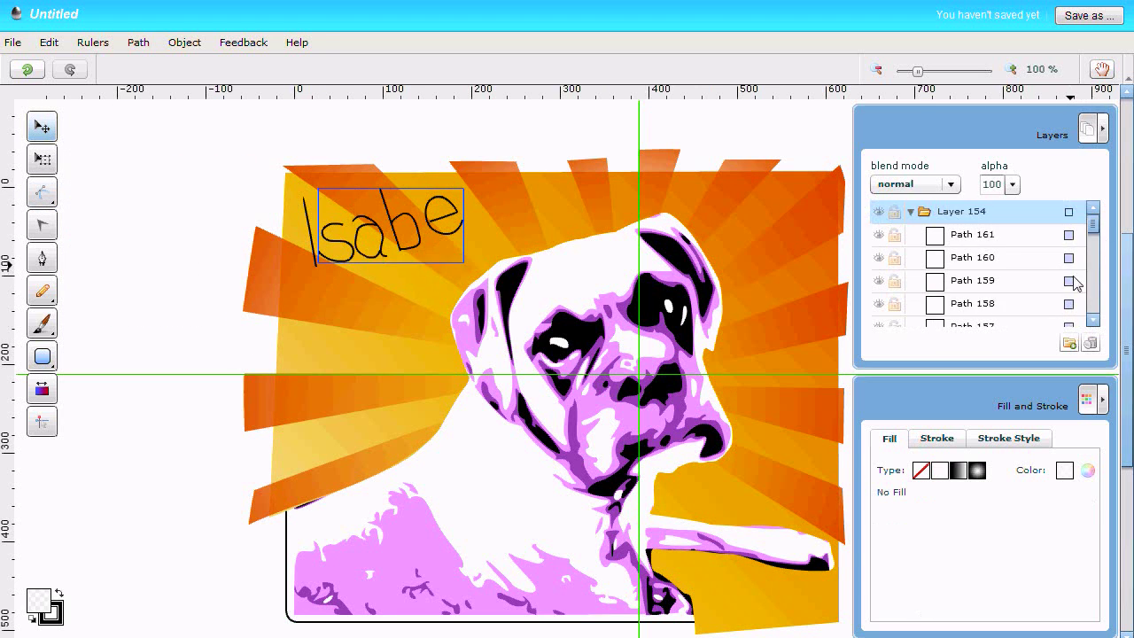
{"action": "left_click", "coordinate": [1093, 320]}
{"action": "left_click", "coordinate": [1092, 320]}
{"action": "left_click", "coordinate": [1093, 320]}
{"action": "left_click", "coordinate": [1069, 303], "text": "shift"}
{"action": "left_click", "coordinate": [985, 437]}
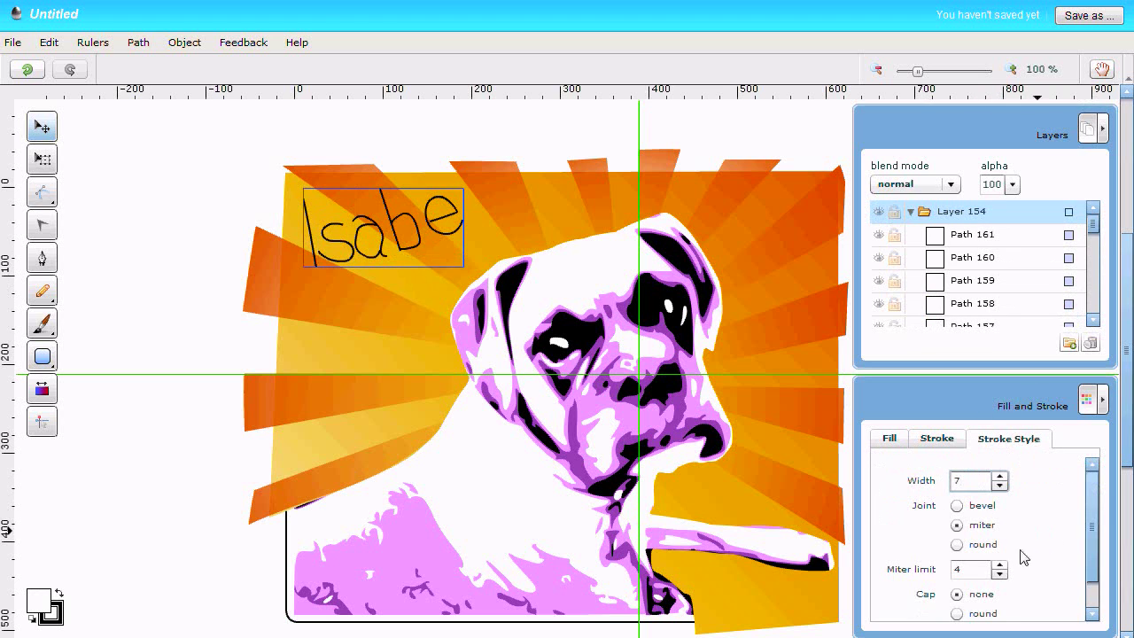
{"action": "left_click_drag", "start_coordinate": [1090, 550], "coordinate": [1091, 578]}
{"action": "left_click", "coordinate": [957, 578]}
Step: Recolour the strokes of all the selected letters to purple, RGB 870085
{"action": "left_click", "coordinate": [939, 439]}
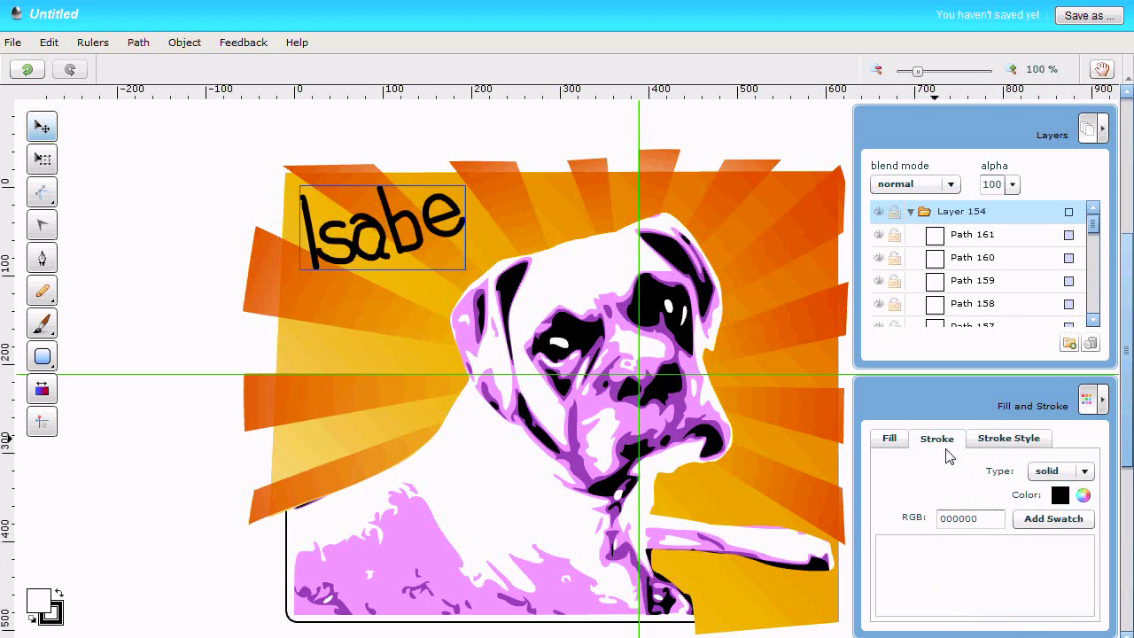
{"action": "left_click", "coordinate": [1063, 497]}
{"action": "left_click", "coordinate": [386, 472]}
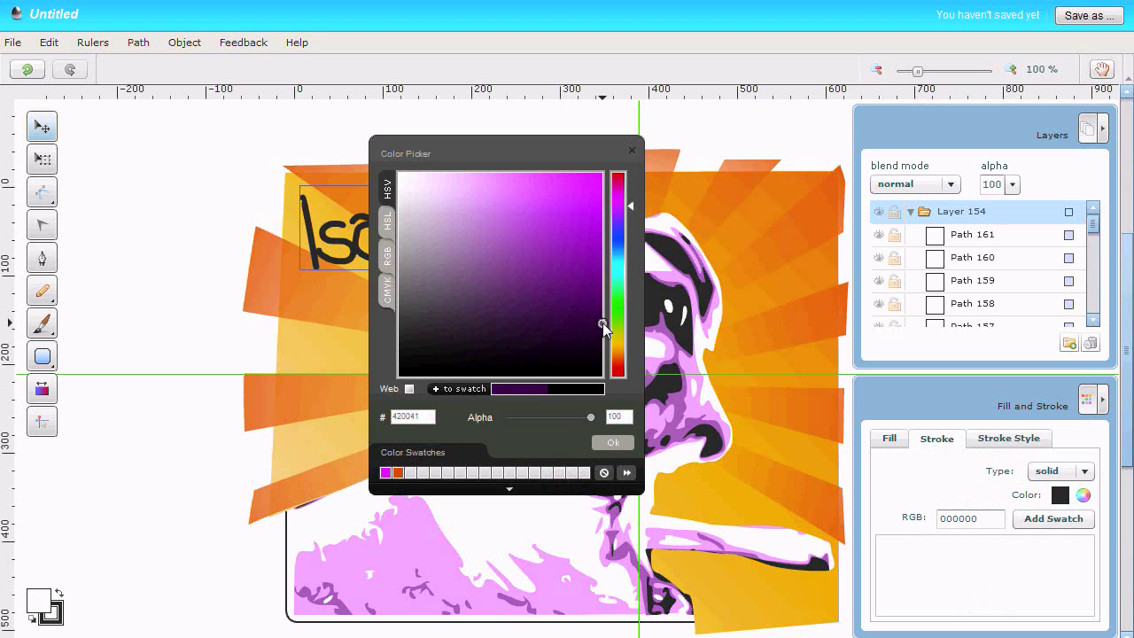
{"action": "left_click", "coordinate": [615, 445]}
{"action": "left_click", "coordinate": [1062, 496]}
{"action": "left_click", "coordinate": [602, 269]}
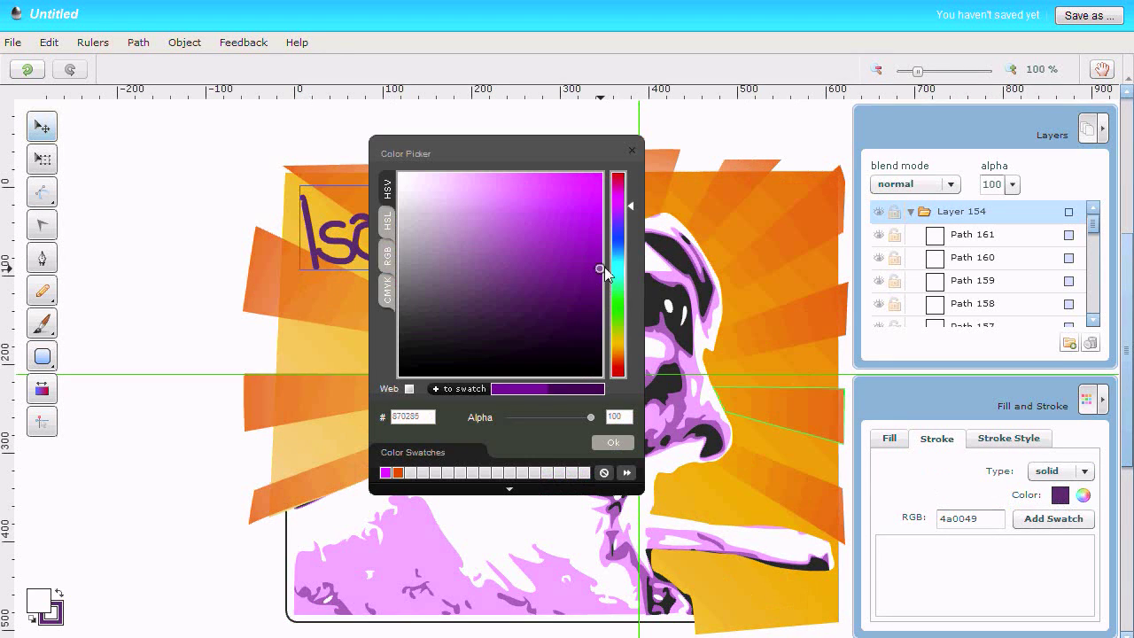
{"action": "left_click", "coordinate": [616, 444]}
Step: Duplicate the straight first letter twice and place the copies after the fifth letter as the double l
{"action": "left_click", "coordinate": [41, 192]}
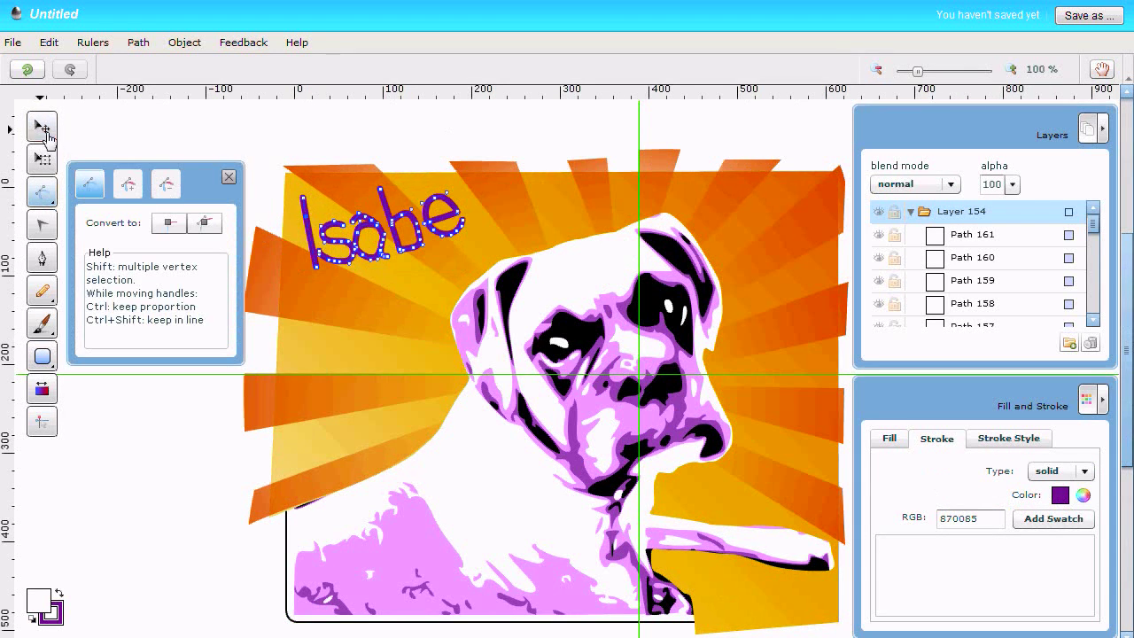
{"action": "left_click", "coordinate": [42, 127]}
{"action": "left_click", "coordinate": [310, 237]}
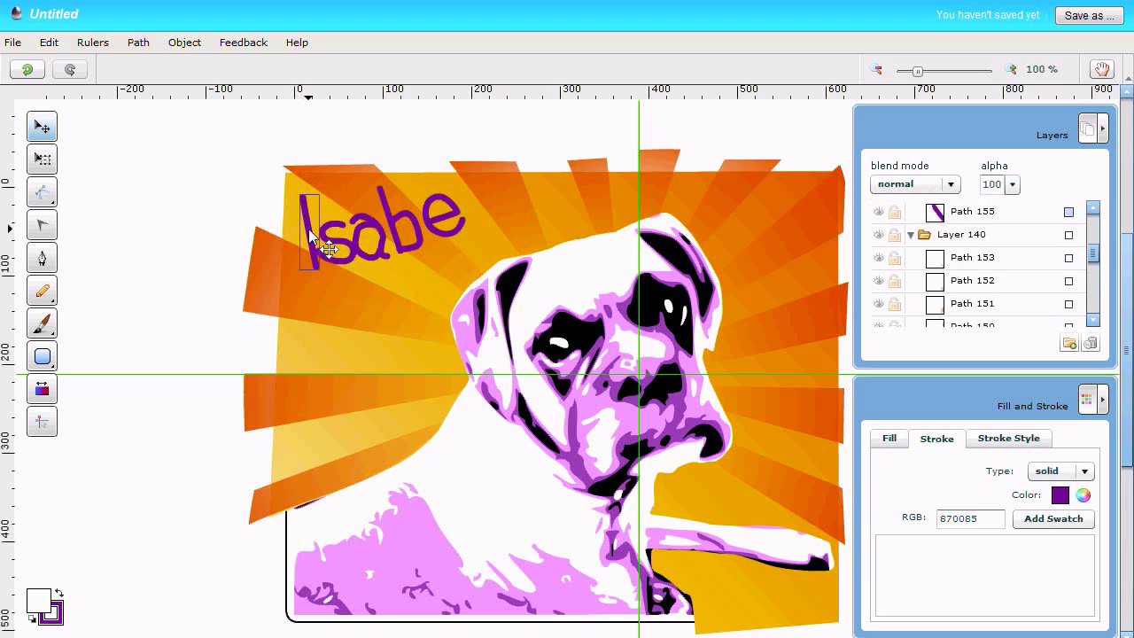
{"action": "key", "text": "ctrl+d"}
{"action": "mouse_move", "coordinate": [310, 238]}
{"action": "left_mouse_down"}
{"action": "mouse_move", "coordinate": [522, 199]}
{"action": "mouse_move", "coordinate": [492, 222]}
{"action": "left_mouse_up"}
{"action": "key", "text": "ctrl+d"}
Step: Duplicate the e to end the name, and shift the whole lettering slightly lower on the artwork
{"action": "left_click", "coordinate": [439, 219]}
{"action": "key", "text": "ctrl+d"}
{"action": "left_click", "coordinate": [1067, 213]}
{"action": "key", "text": "q"}
{"action": "left_click", "coordinate": [179, 345]}
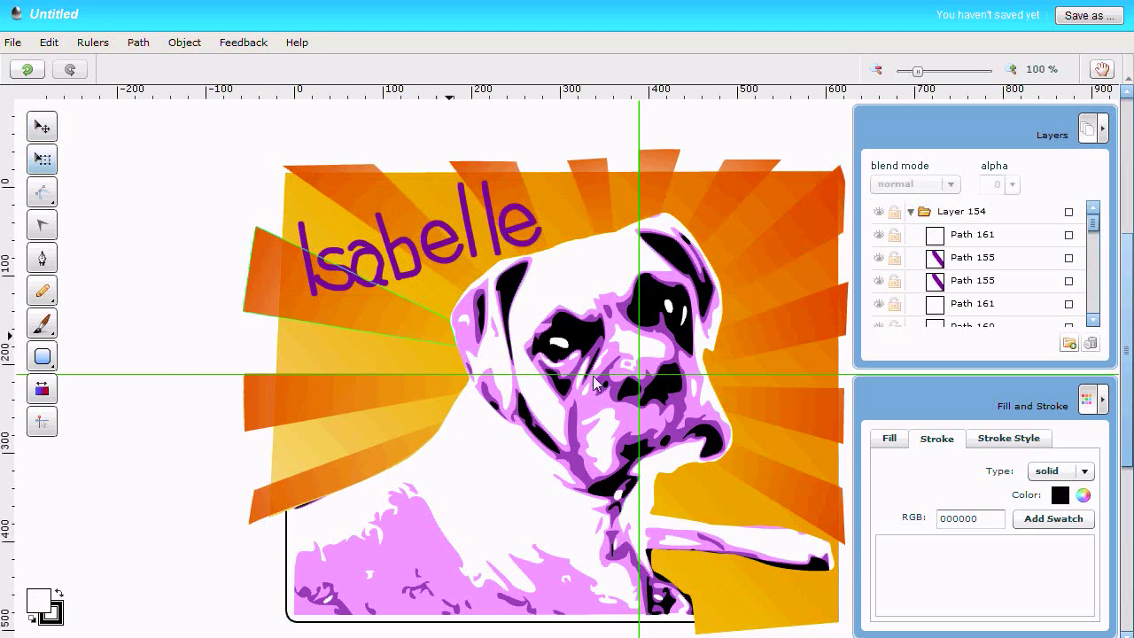